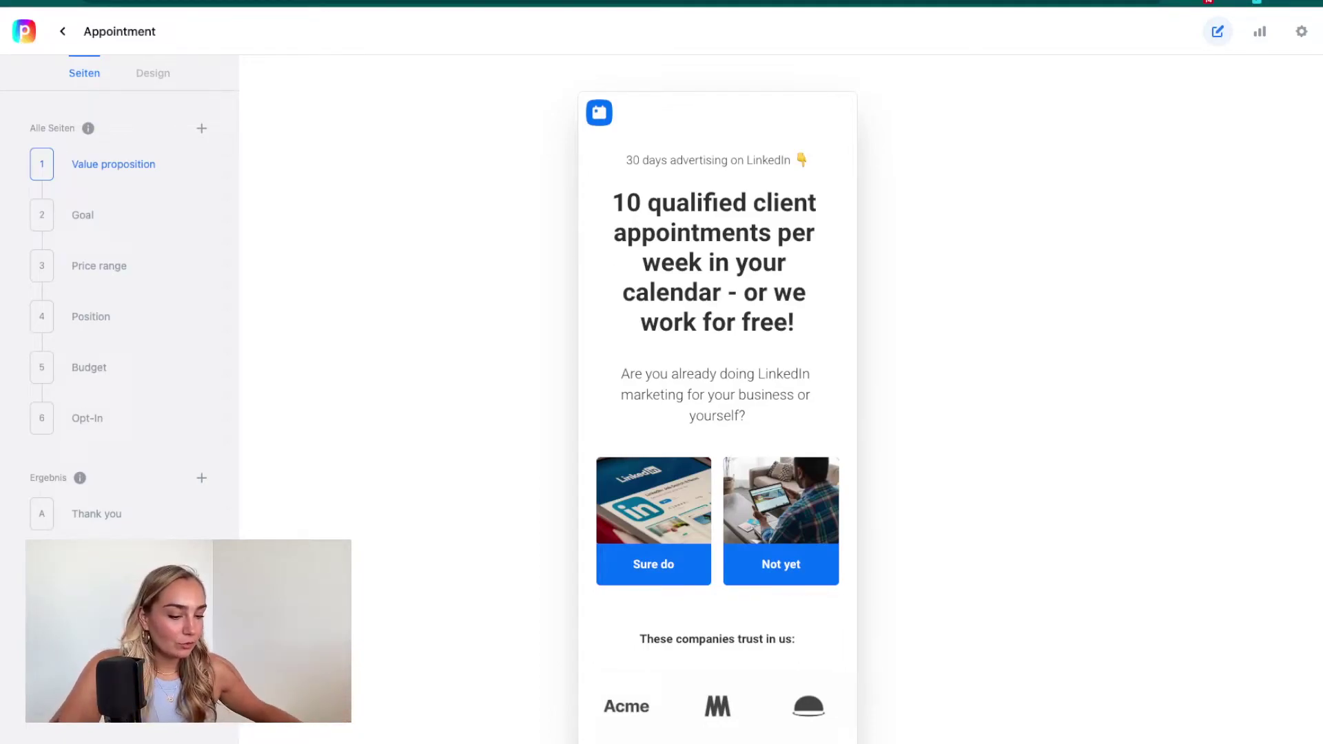
# Step: Review the whole Value proposition page, from the headline and answer choices through benefits, bonus, testimonials and About us to the closing question
pyautogui.scroll(-2, 717, 400)
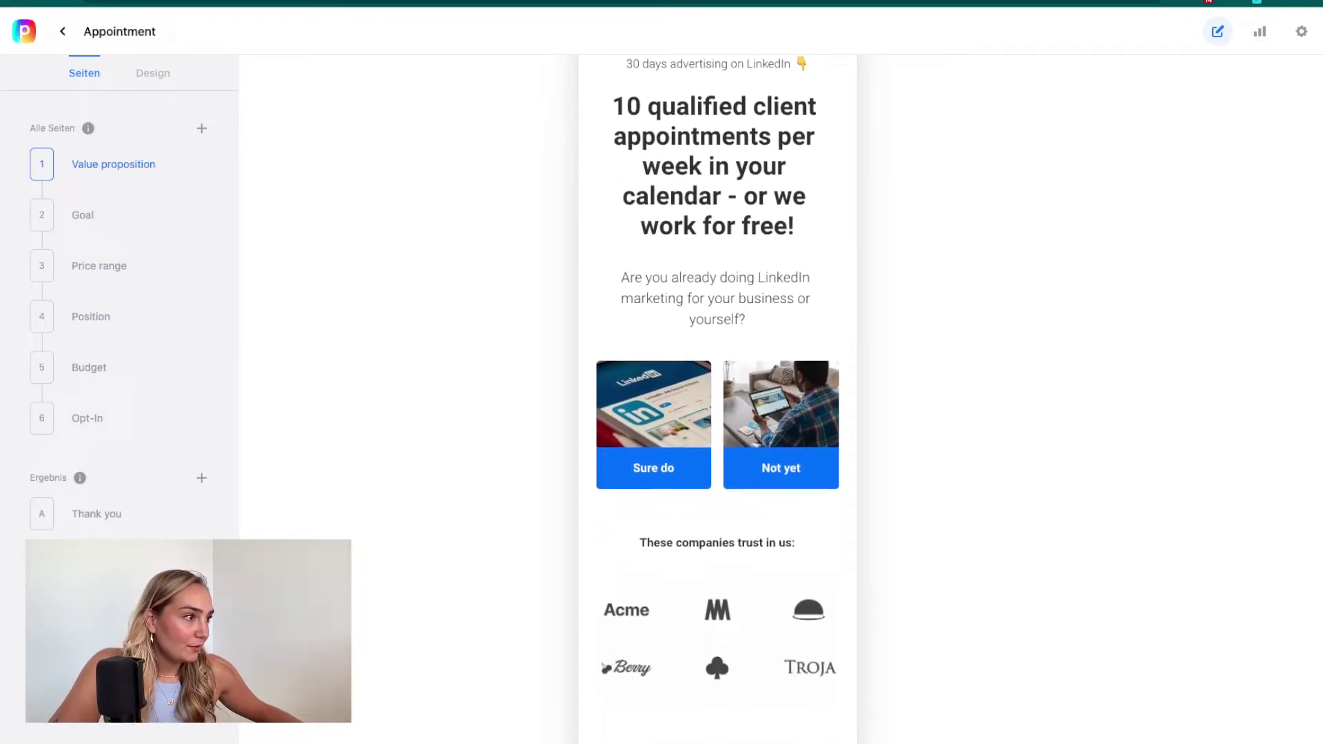
pyautogui.scroll(1, 717, 400)
pyautogui.scroll(1, 717, 400)
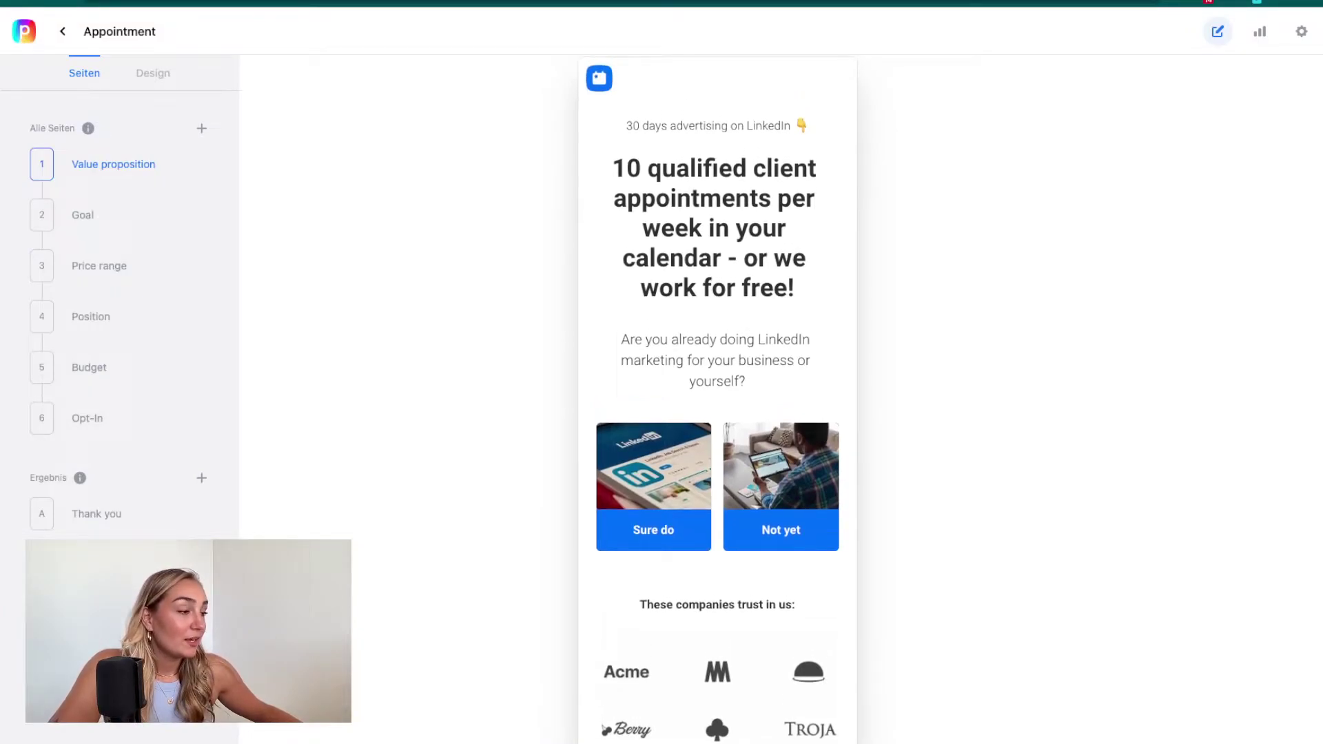
pyautogui.scroll(-1, 717, 400)
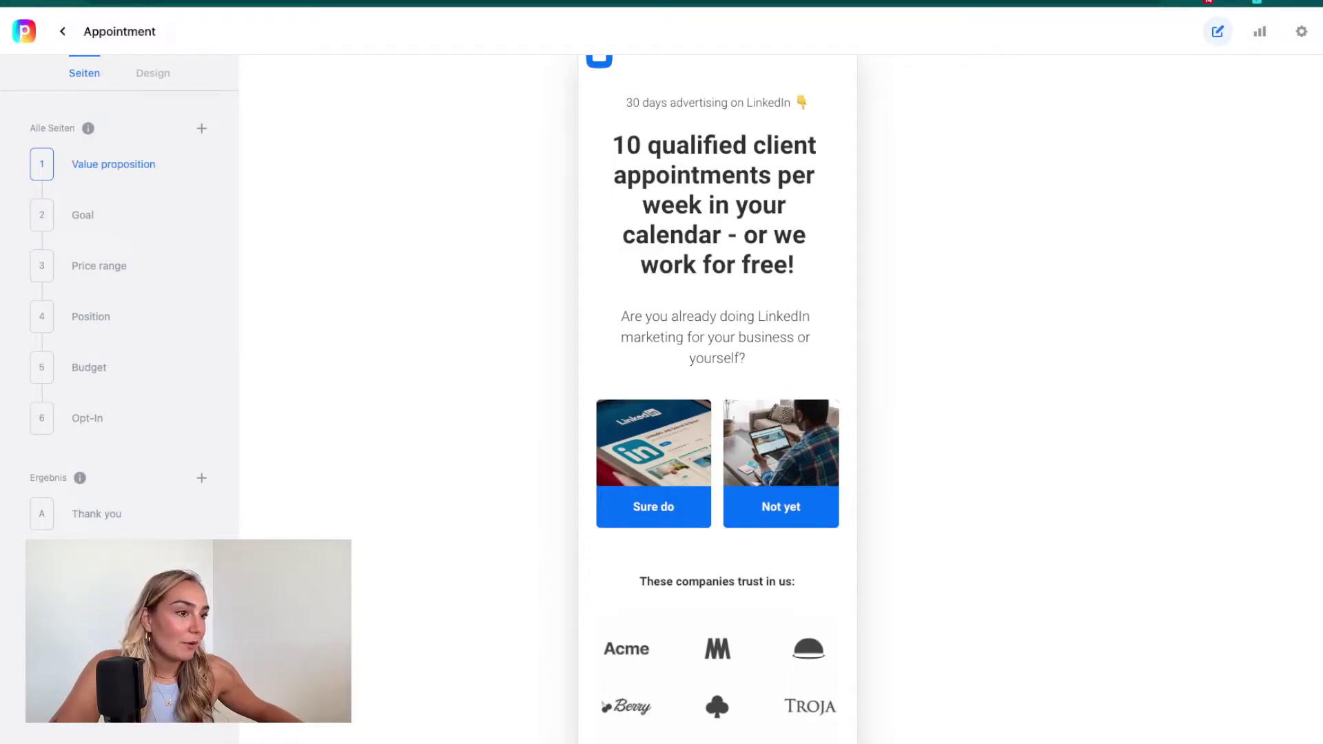
pyautogui.scroll(-4, 717, 400)
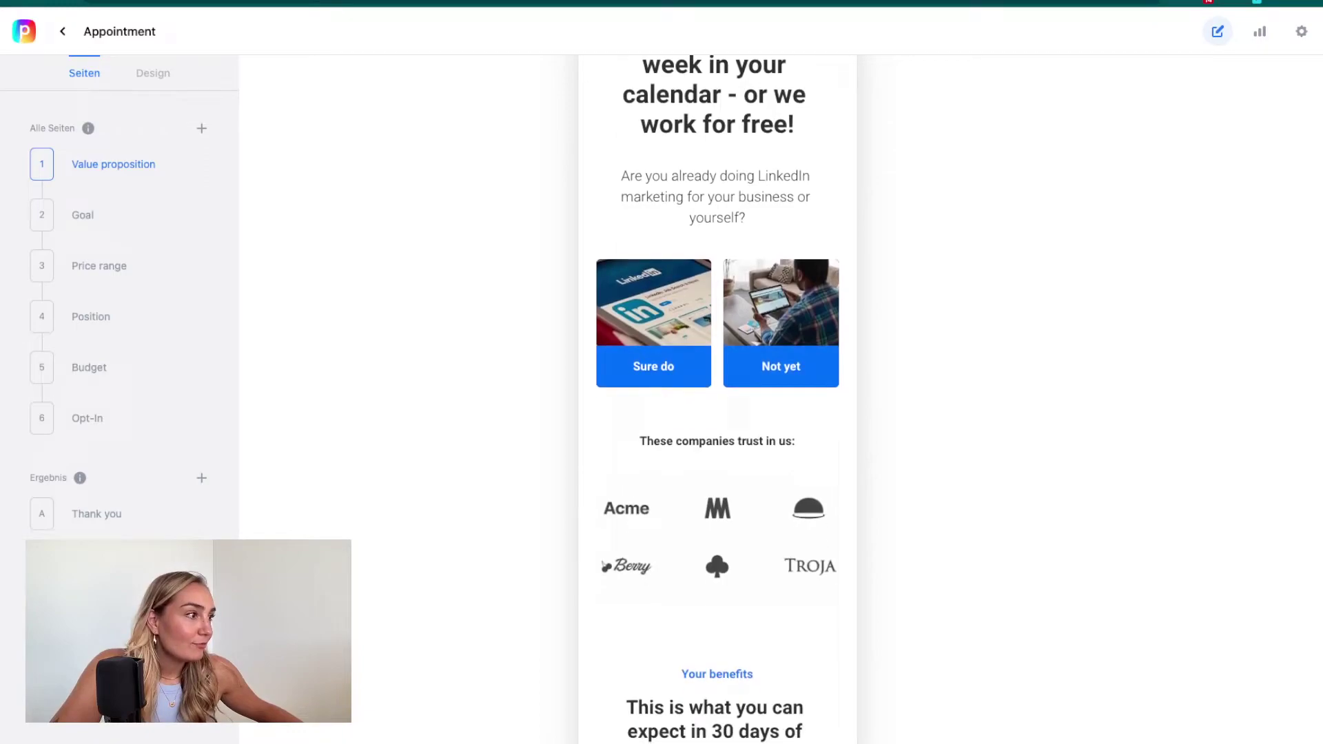
pyautogui.scroll(4, 717, 399)
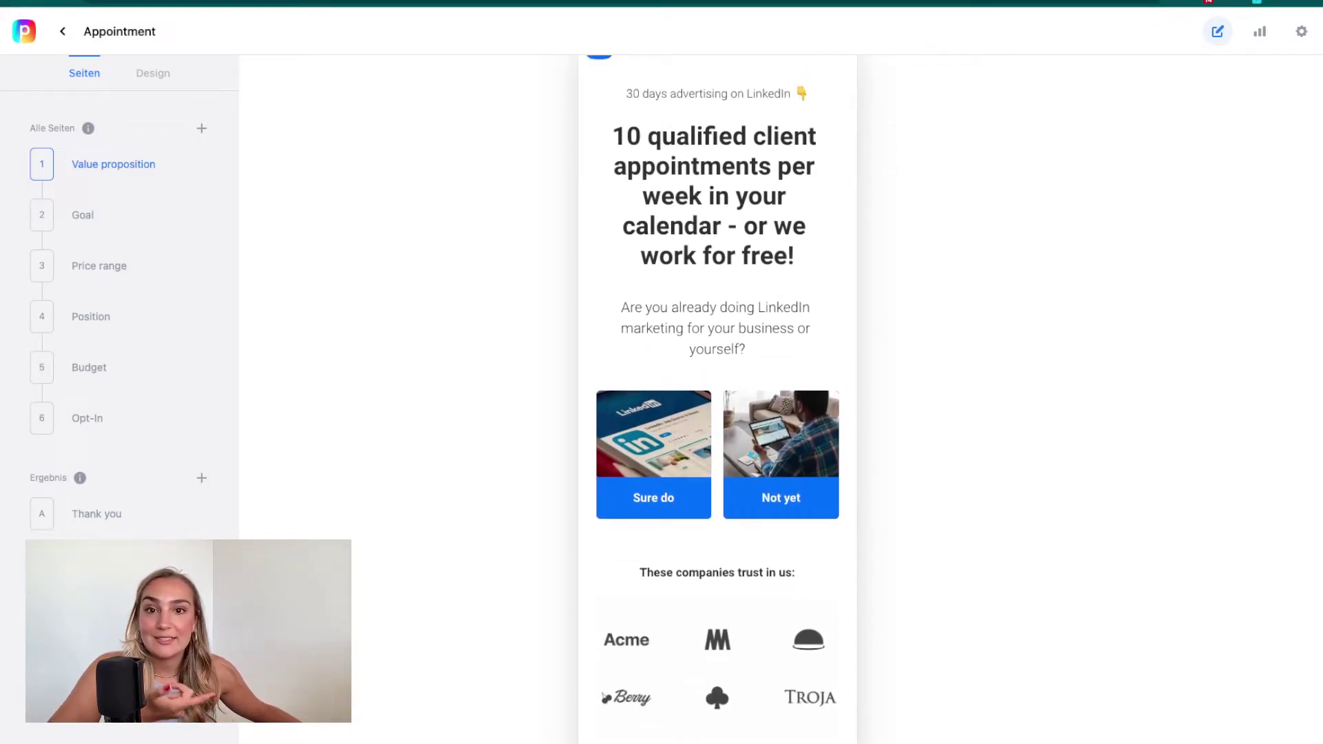
pyautogui.scroll(-3, 717, 400)
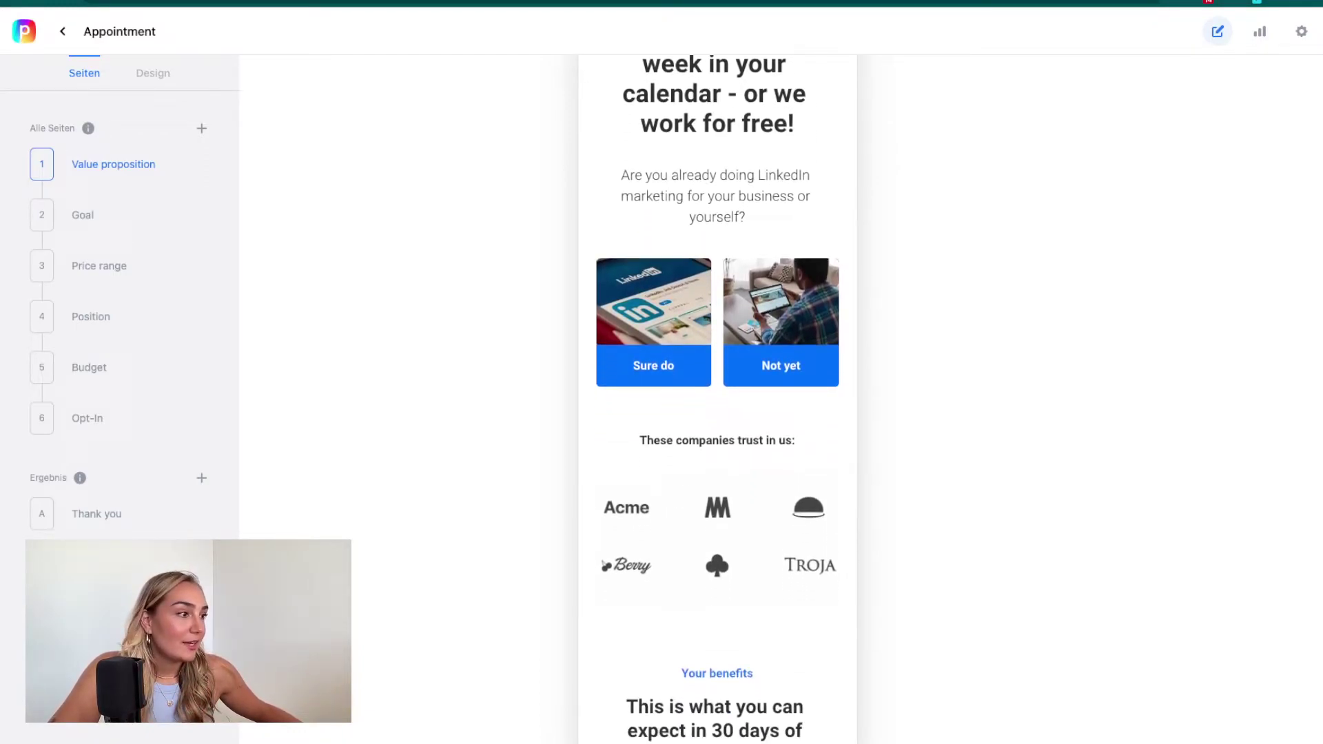
pyautogui.scroll(-7, 717, 400)
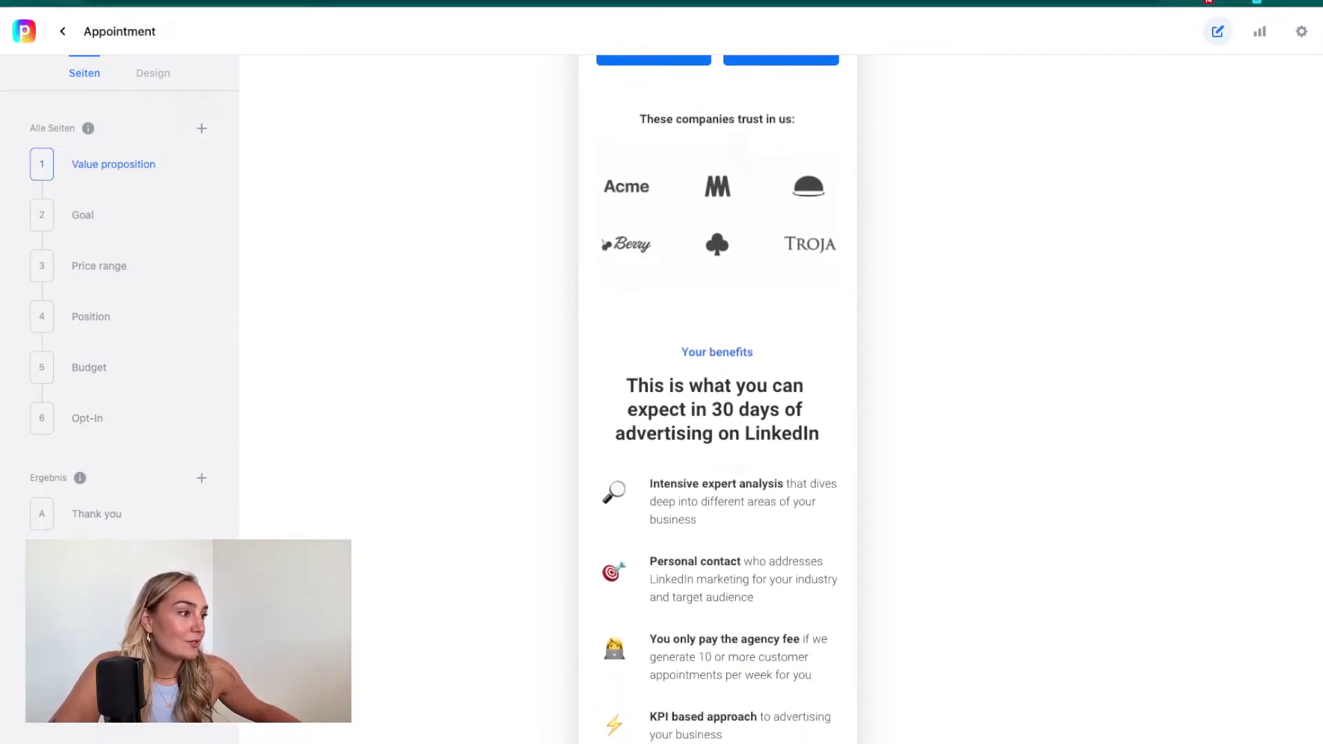
pyautogui.scroll(-1, 716, 399)
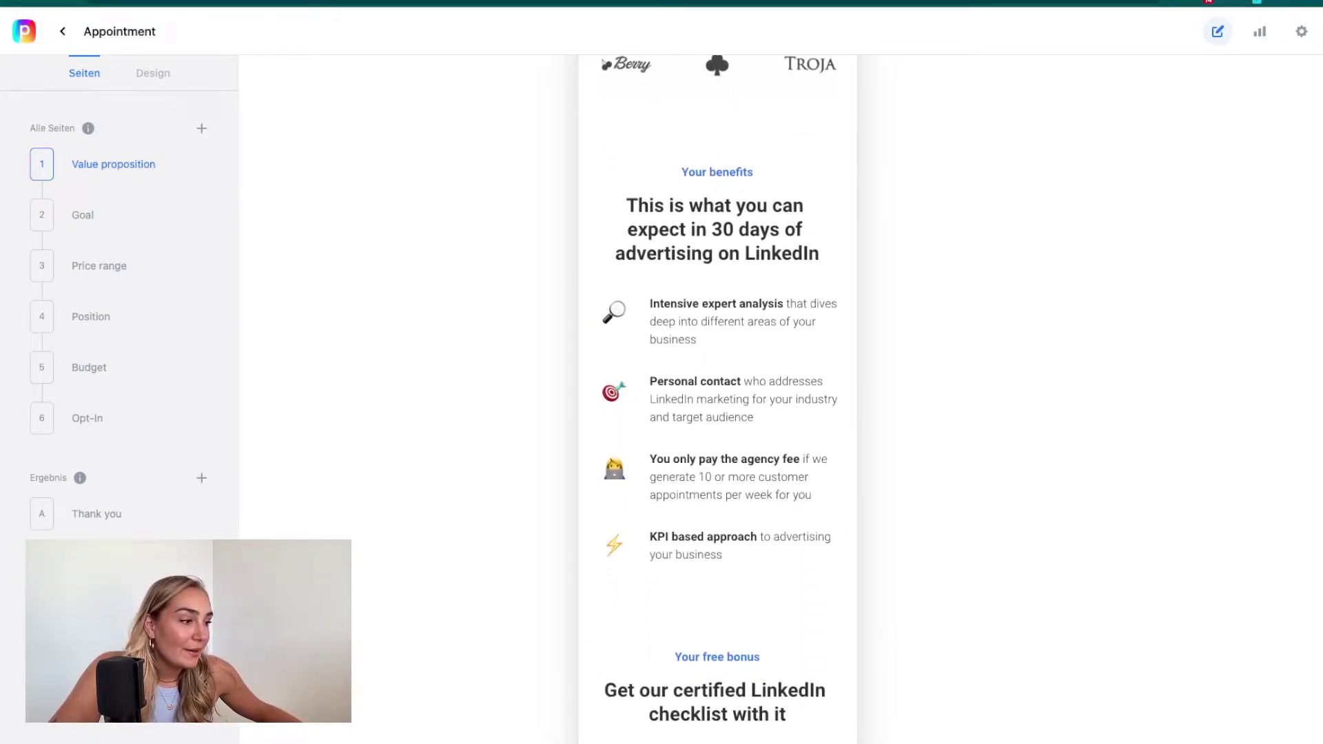
pyautogui.scroll(-5, 717, 400)
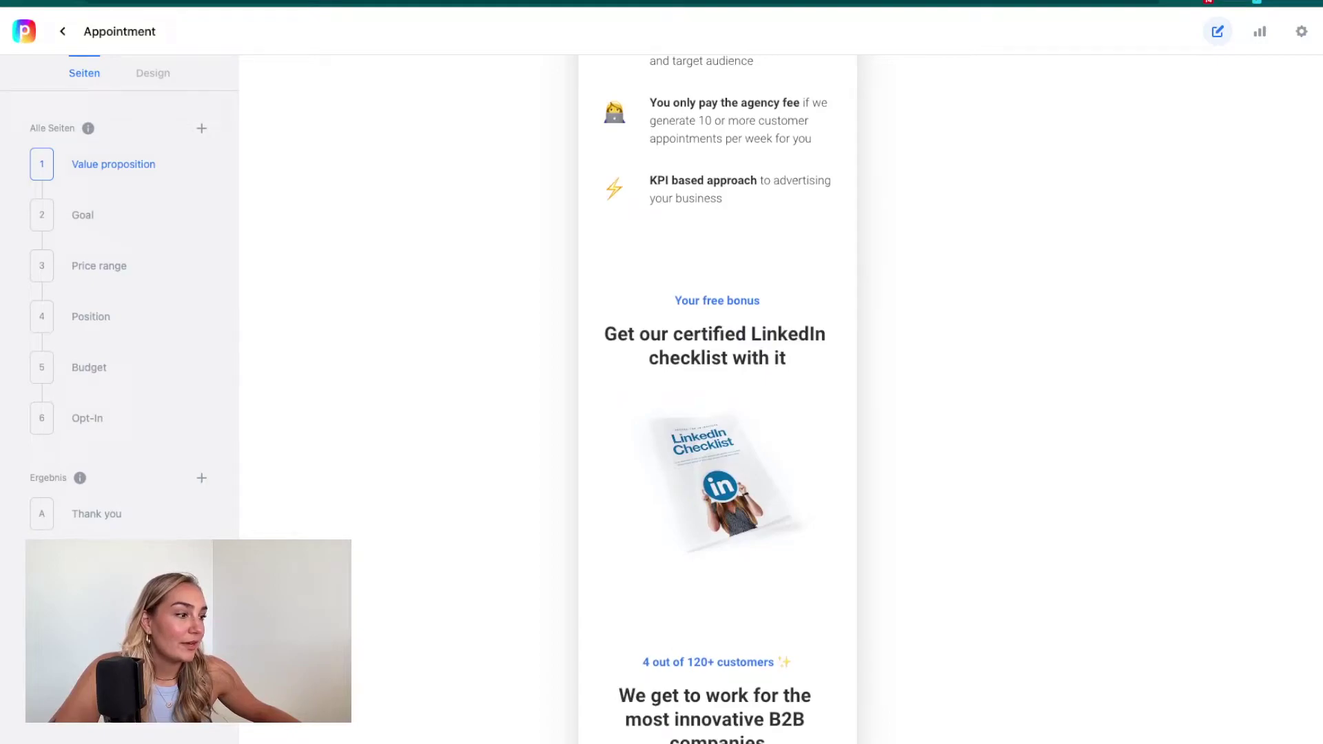
pyautogui.scroll(-3, 717, 399)
pyautogui.scroll(-2, 716, 400)
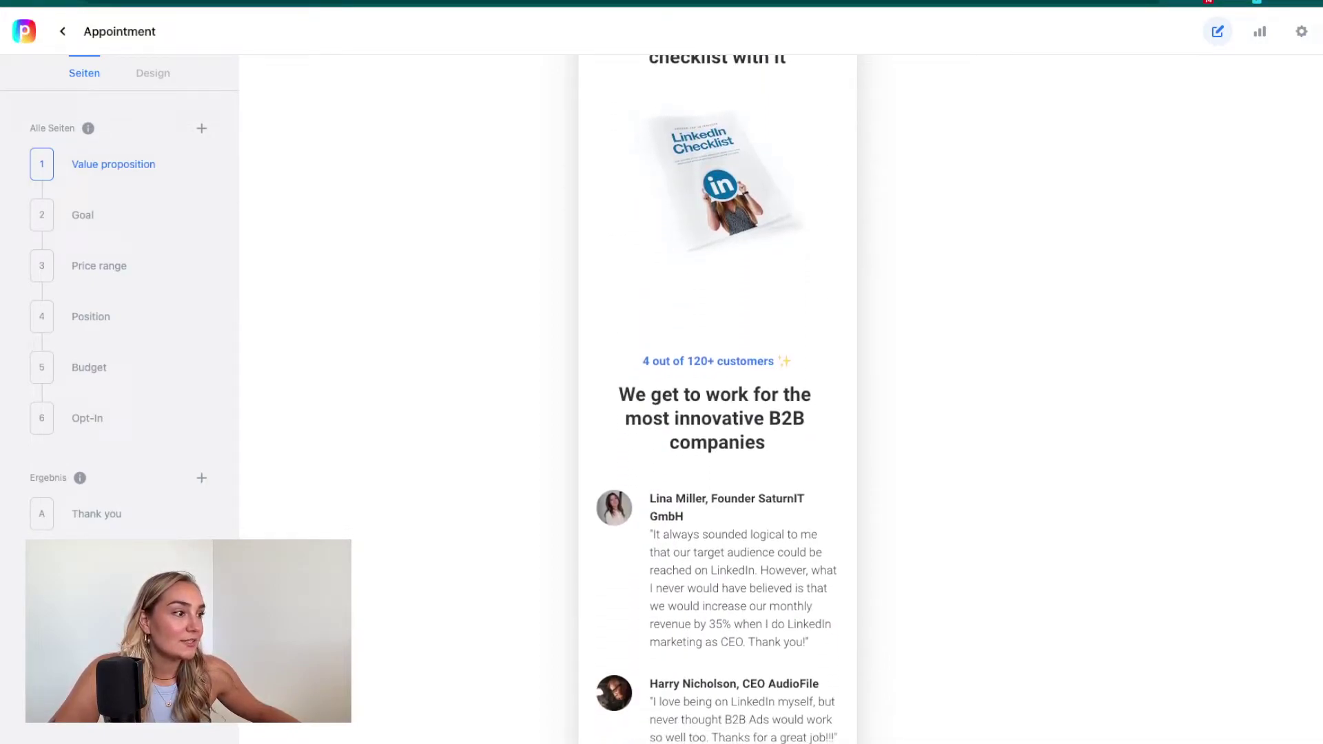
pyautogui.scroll(-2, 717, 400)
pyautogui.scroll(-3, 716, 400)
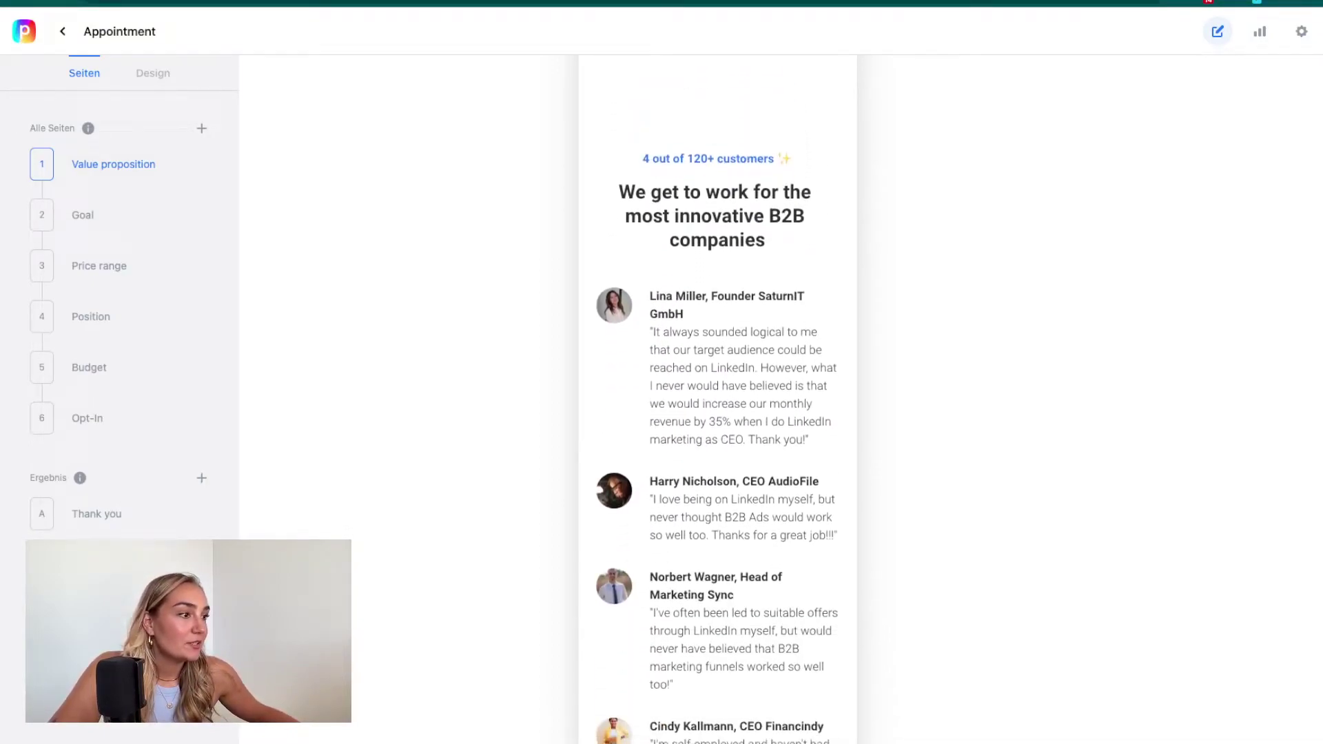
pyautogui.scroll(-5, 717, 400)
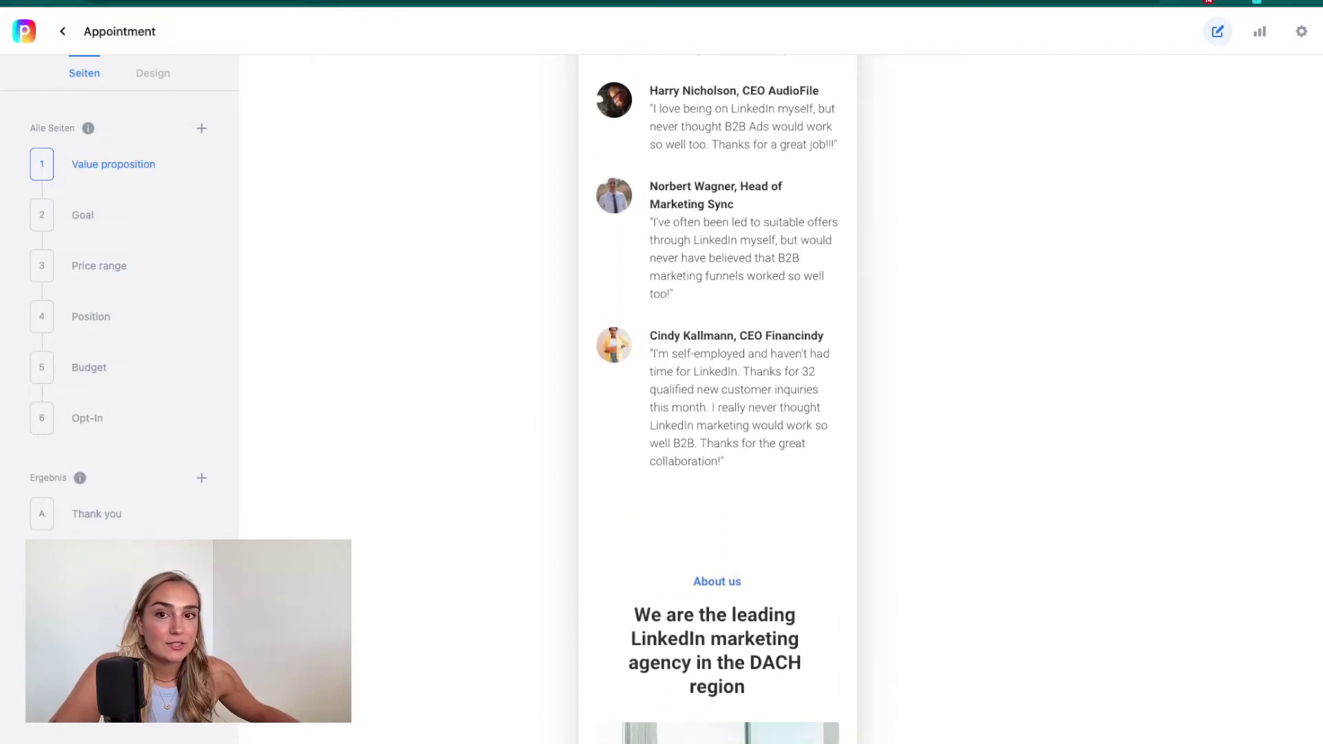
pyautogui.scroll(-4, 716, 399)
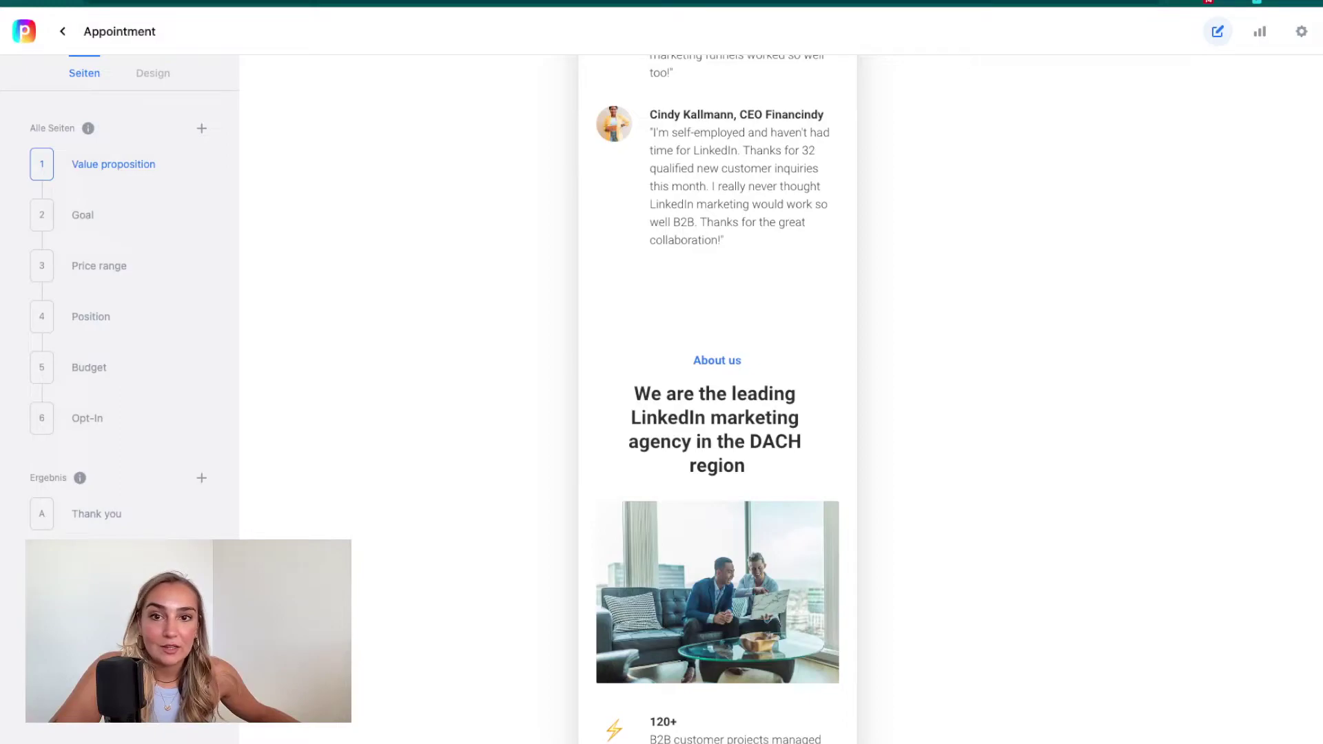
pyautogui.scroll(-4, 717, 400)
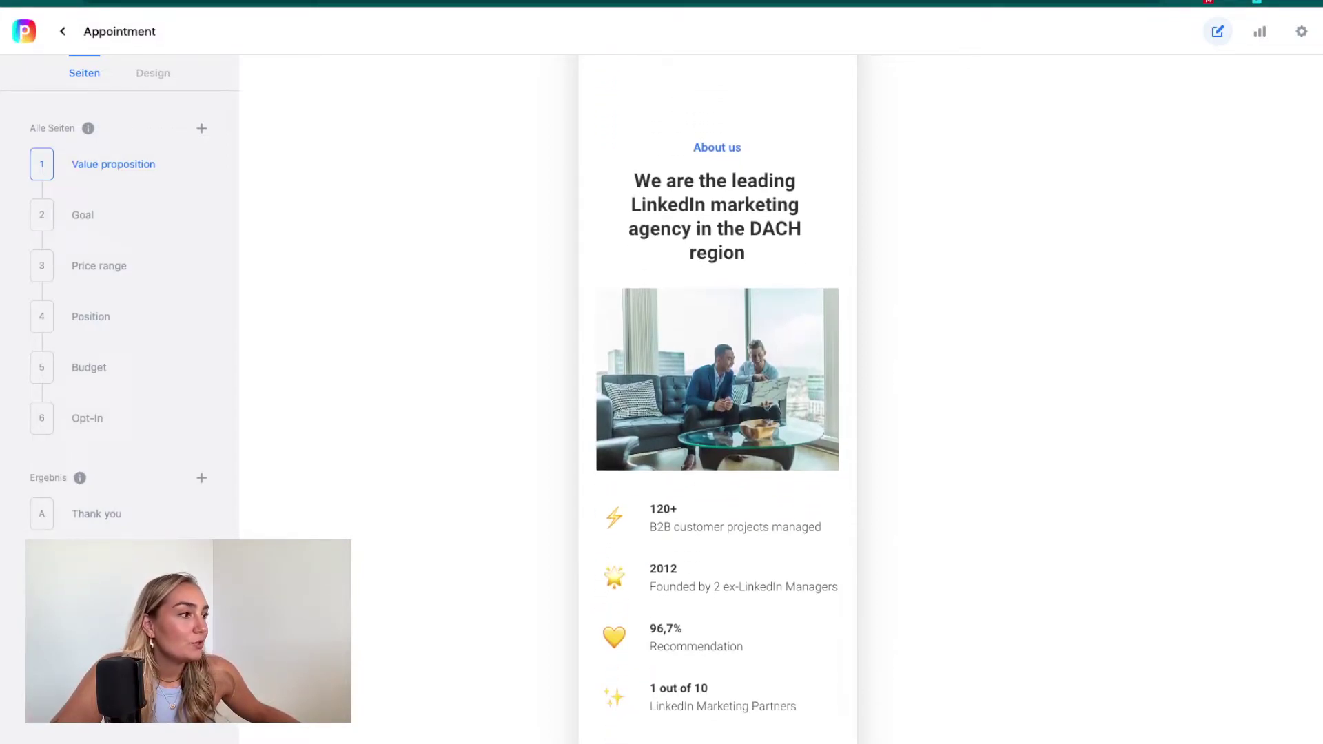
pyautogui.scroll(-3, 716, 399)
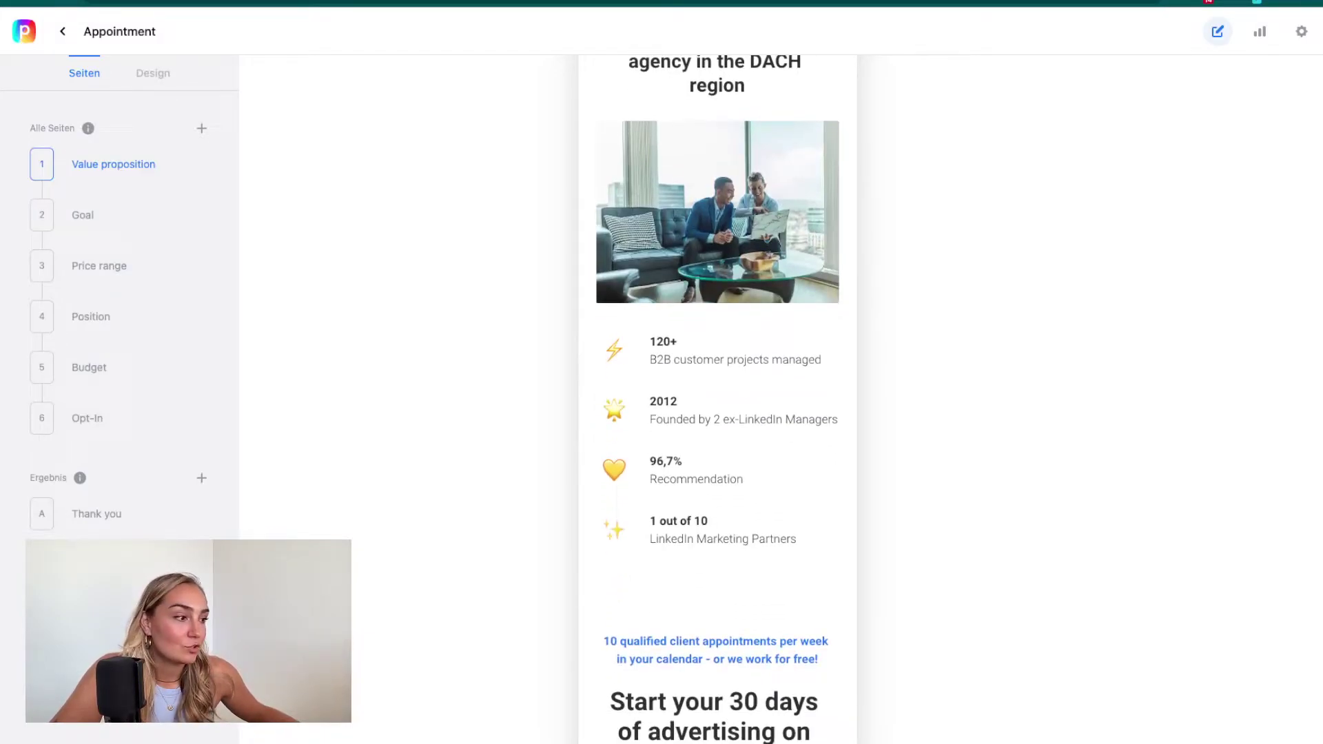
pyautogui.scroll(-9, 717, 400)
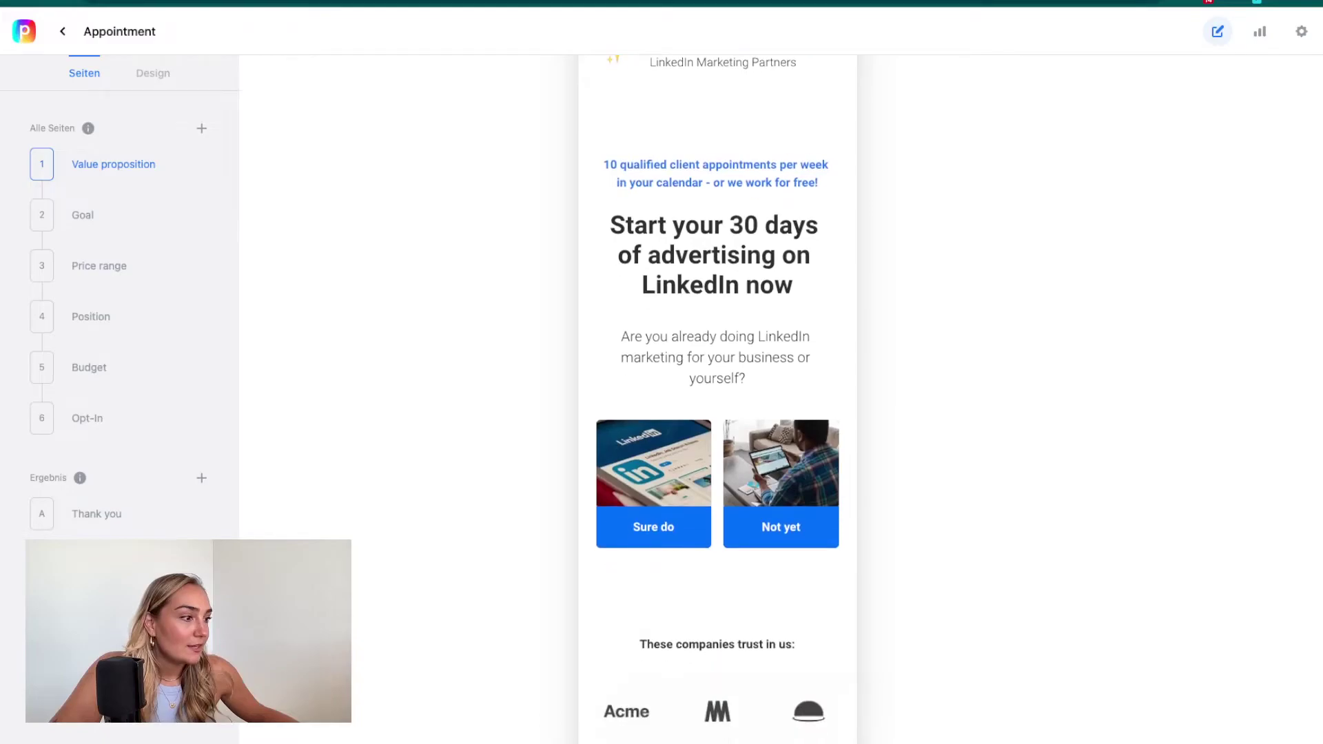
pyautogui.scroll(-2, 716, 400)
pyautogui.scroll(3, 717, 399)
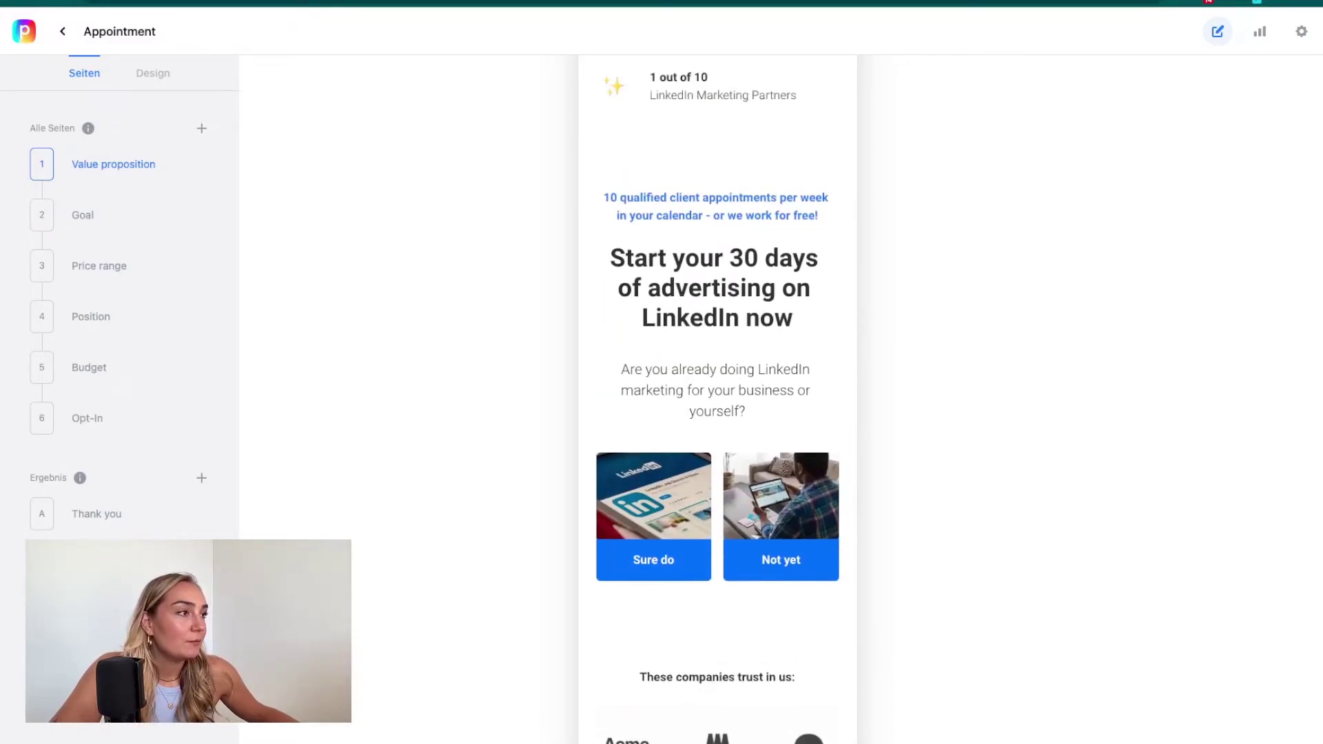
pyautogui.scroll(-15, 717, 399)
pyautogui.scroll(5, 717, 399)
pyautogui.scroll(10, 716, 400)
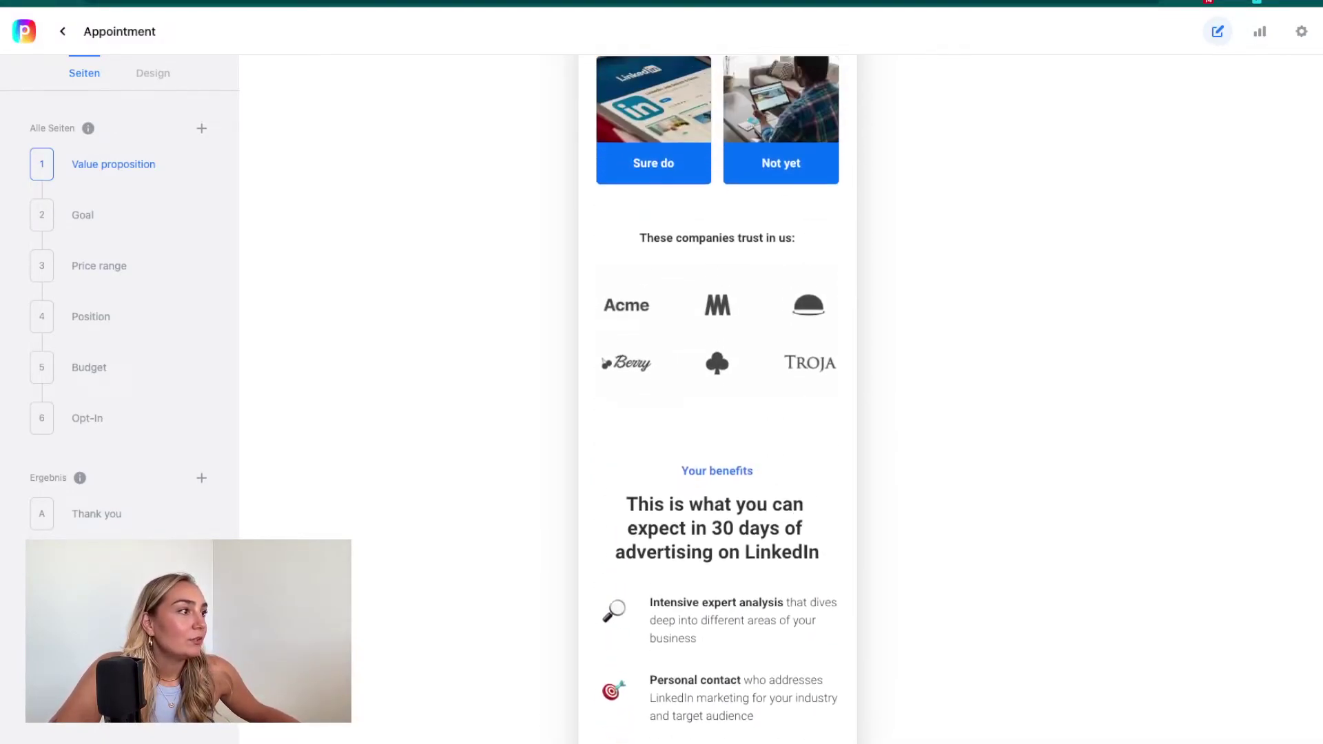
pyautogui.scroll(3, 717, 399)
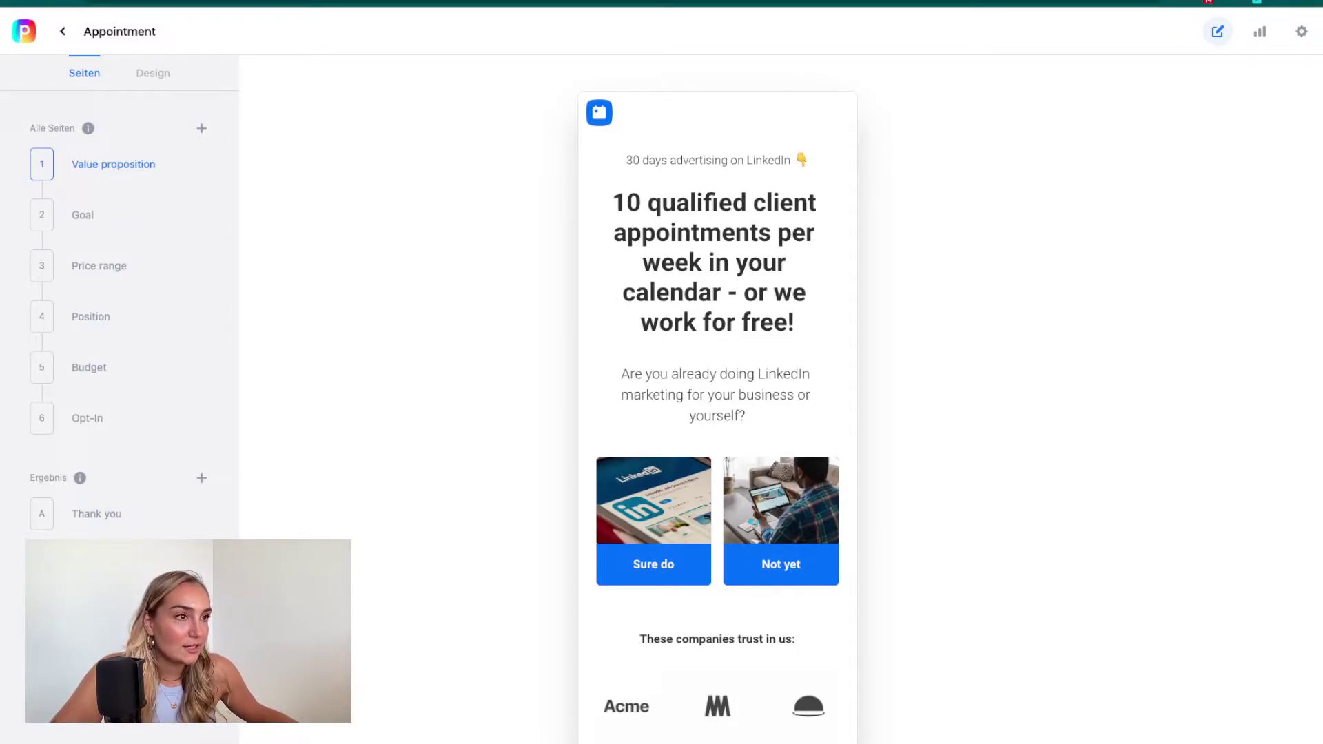
# Step: Look through the Goal, Price range, Position and Budget question pages of the funnel
pyautogui.click(82, 214)
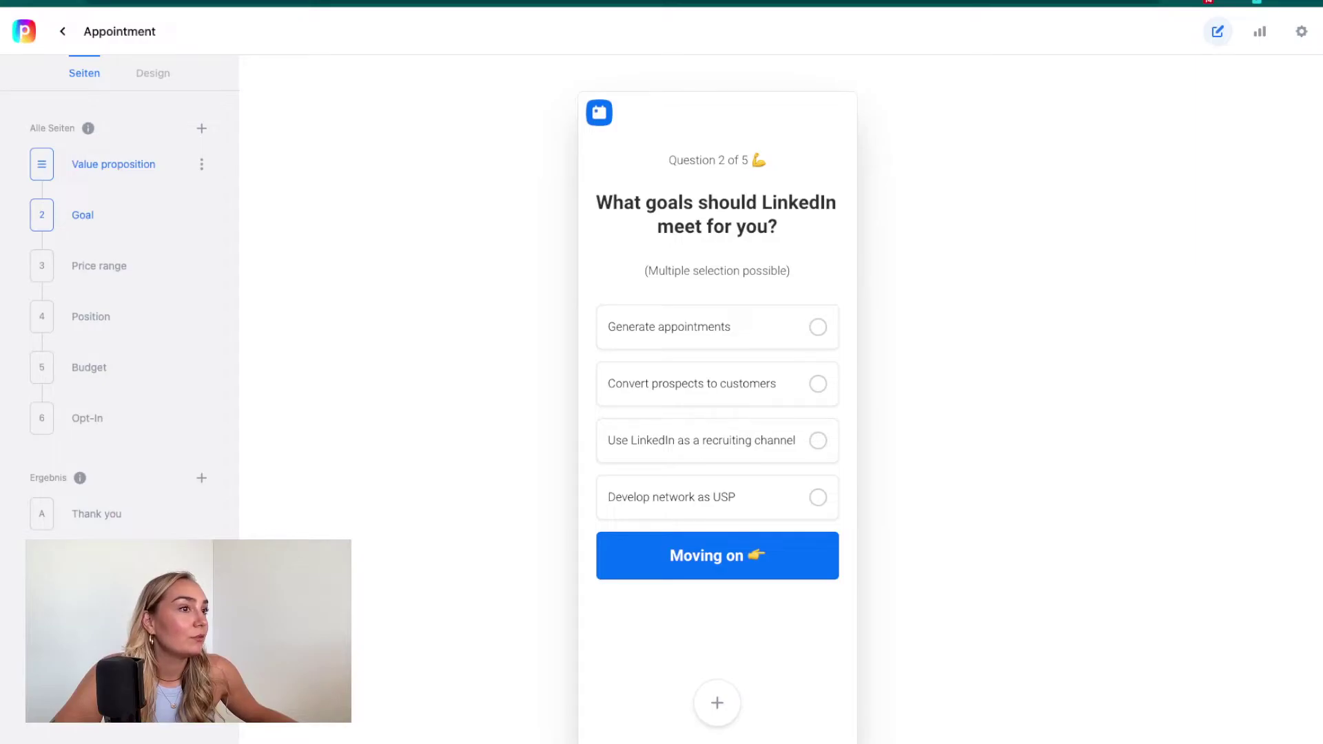
pyautogui.click(99, 265)
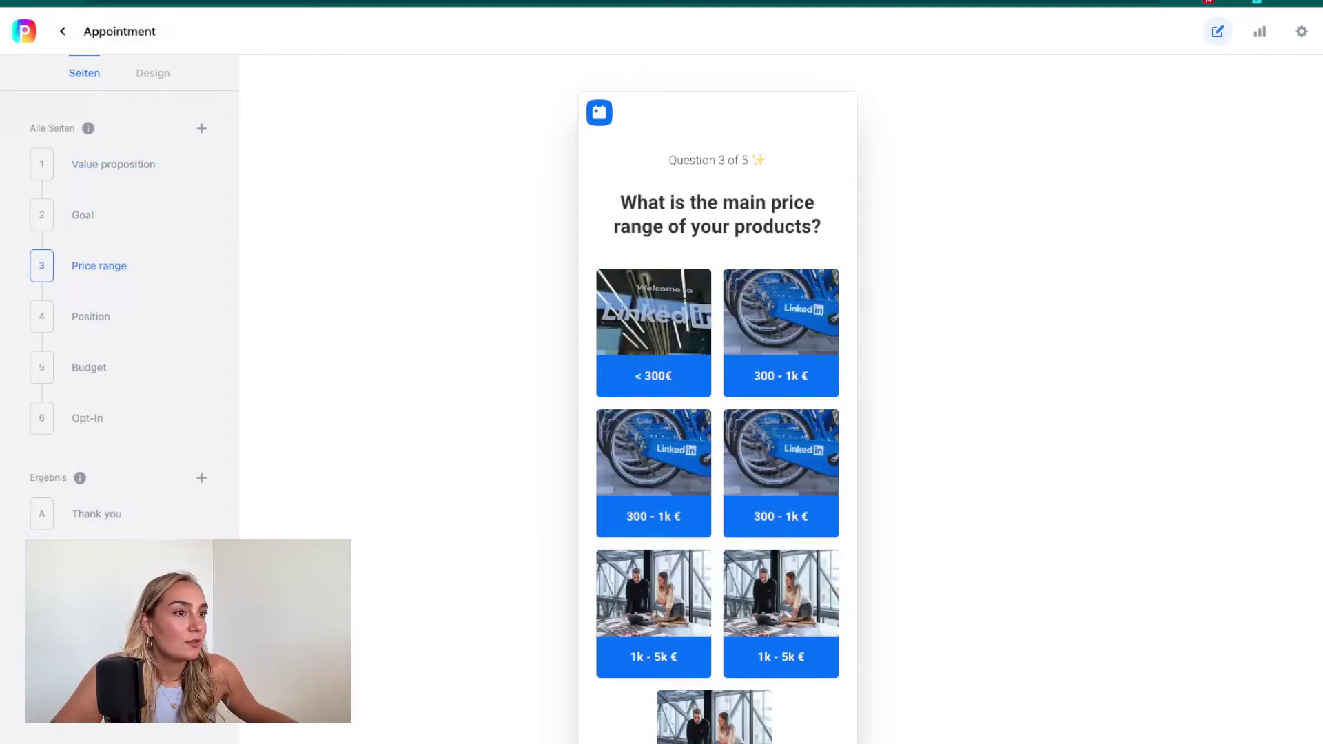
pyautogui.click(91, 316)
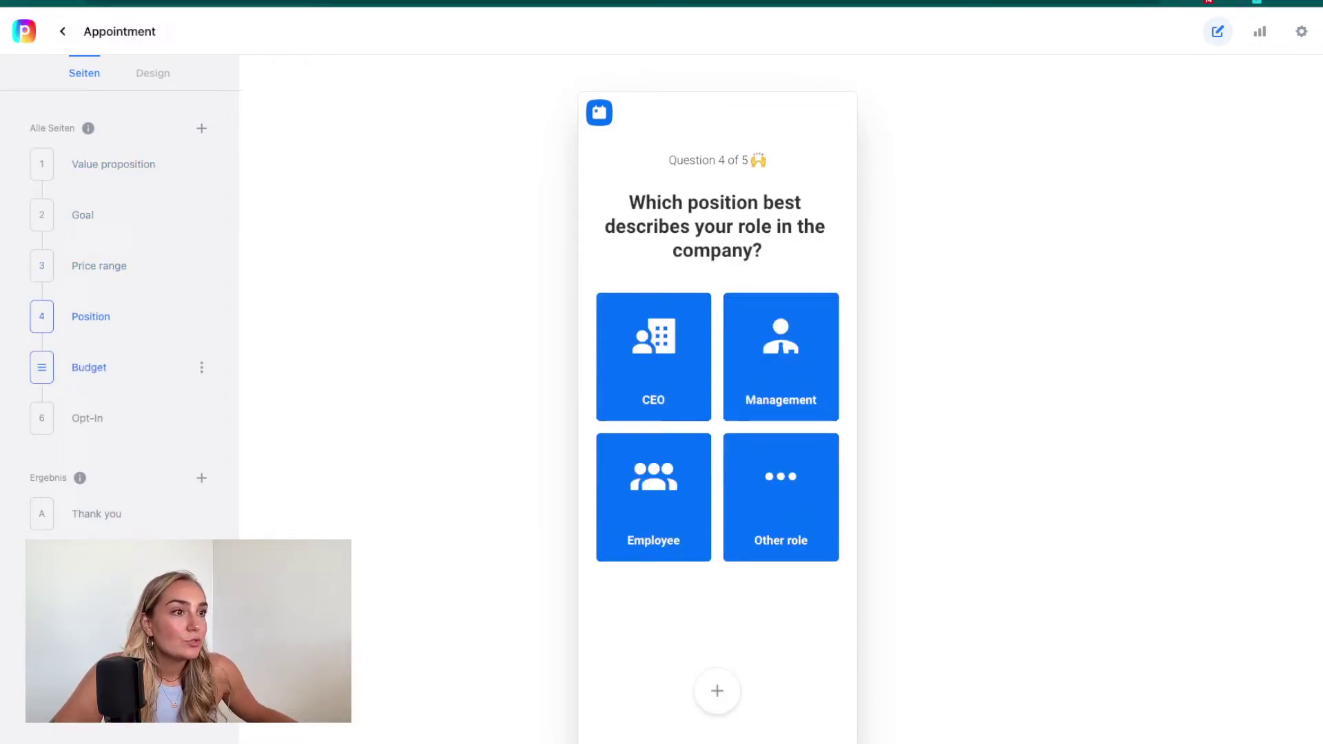
pyautogui.click(89, 367)
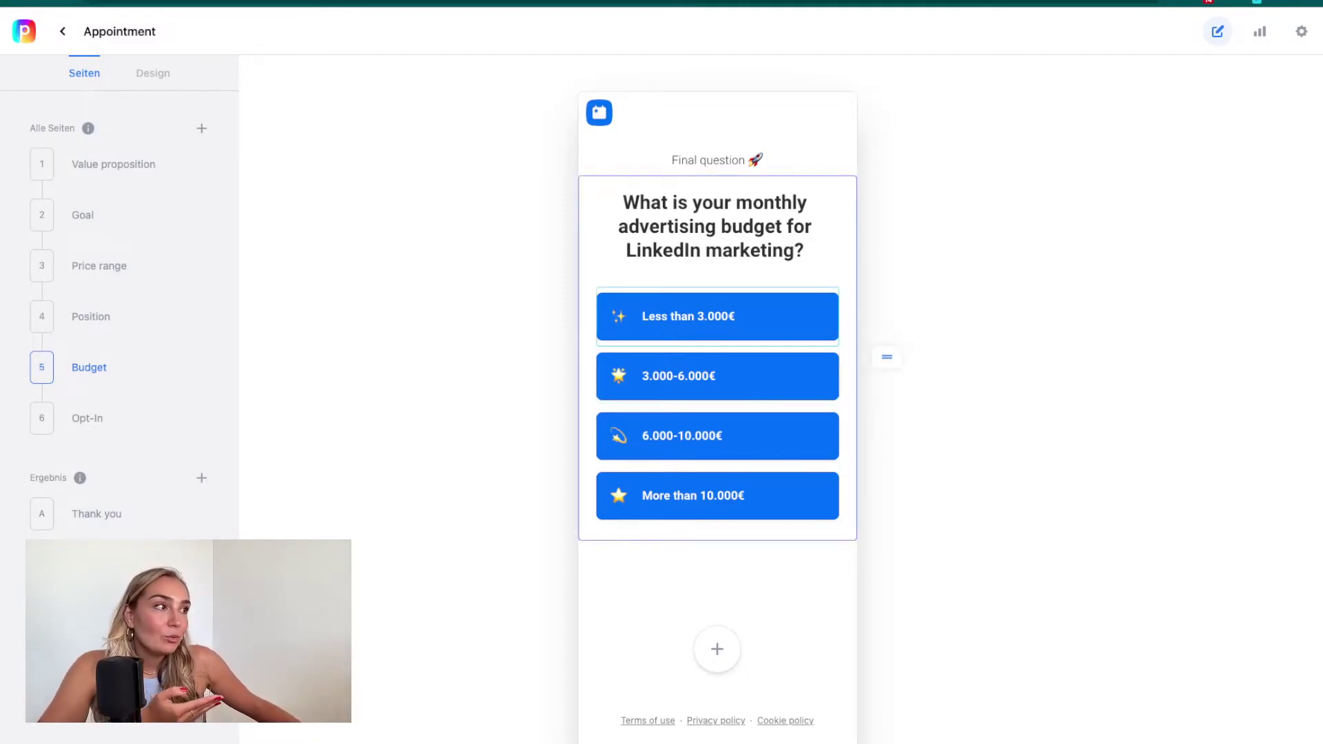
pyautogui.click(761, 251)
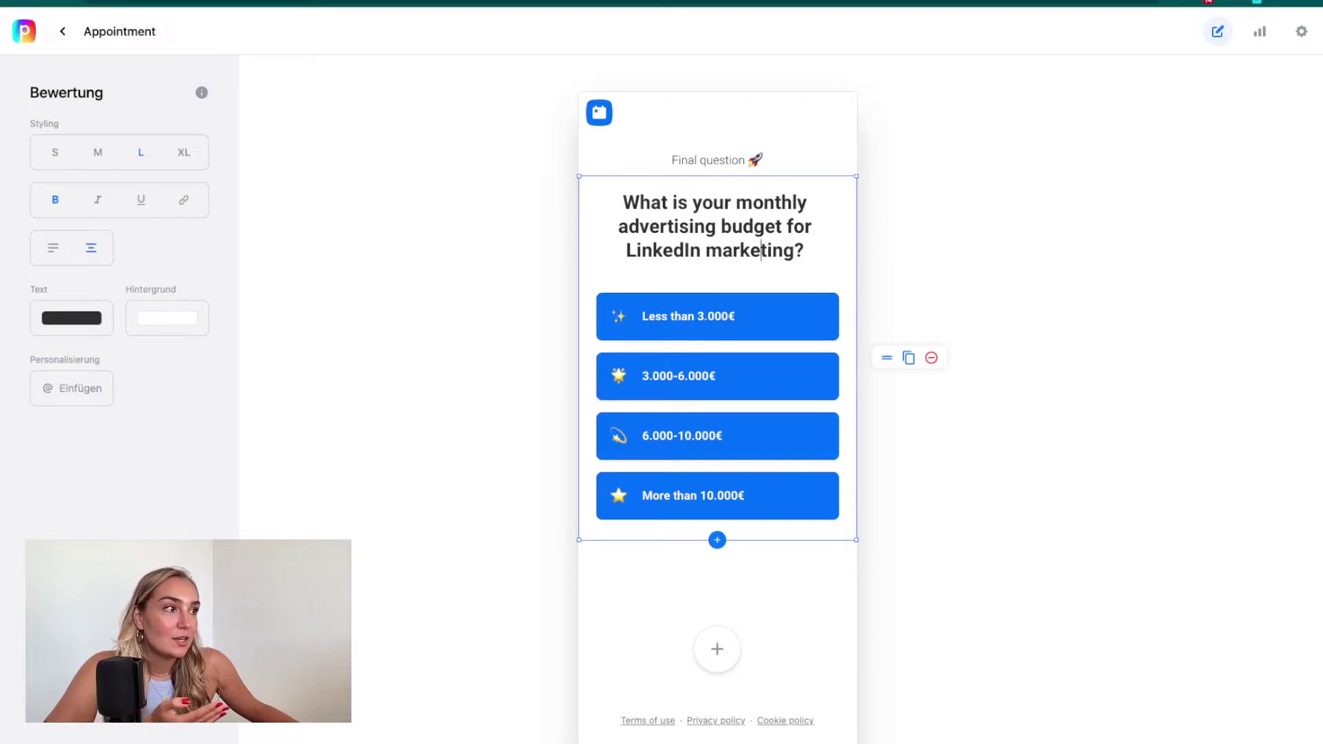
pyautogui.press('Escape')
pyautogui.click(90, 316)
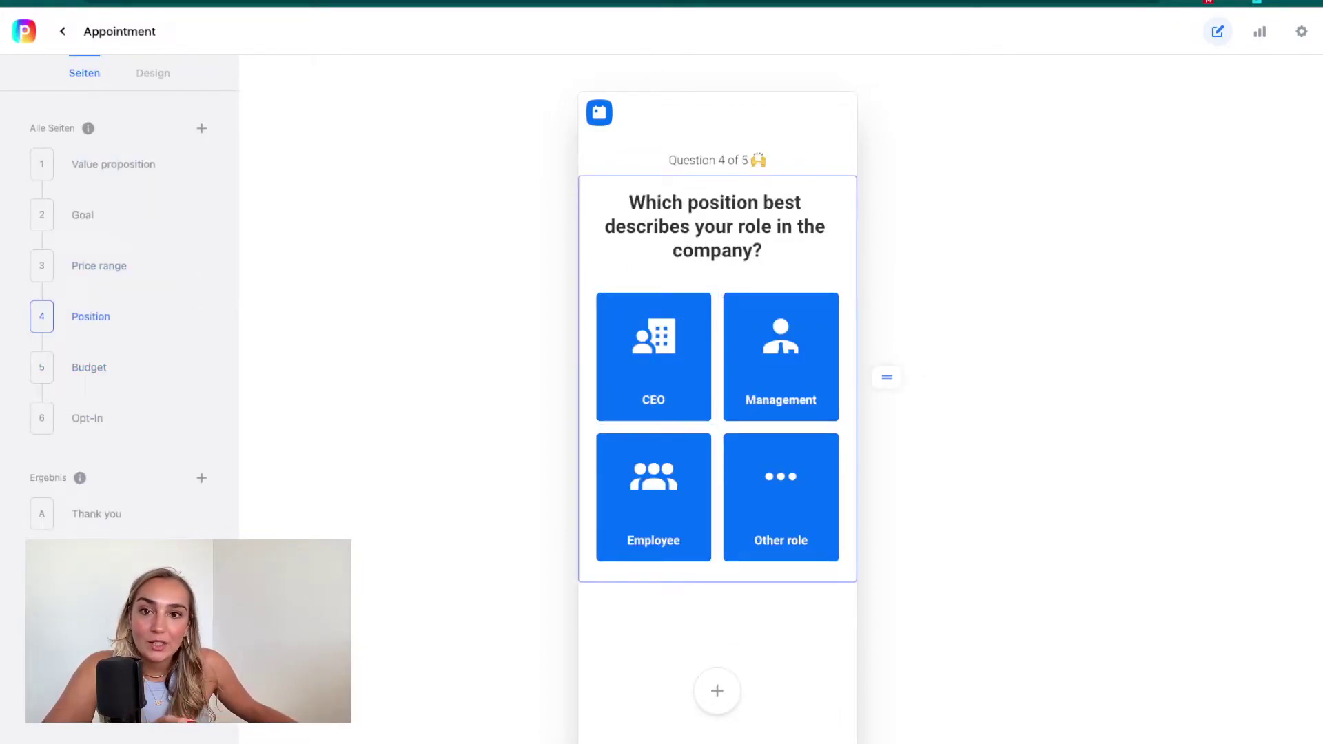
# Step: Delete one duplicate 300 - 1k € answer and two duplicate 1k - 5k € answers from the Price range question
pyautogui.click(99, 266)
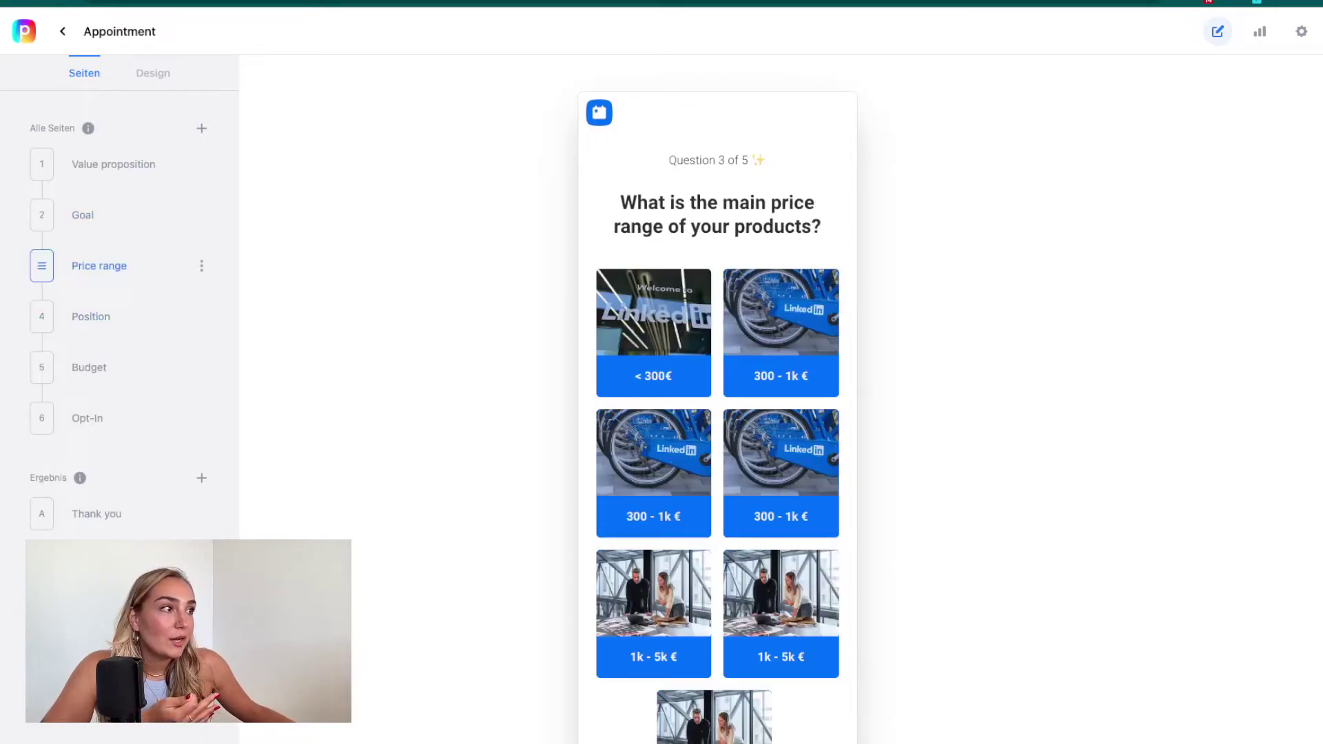
pyautogui.click(767, 516)
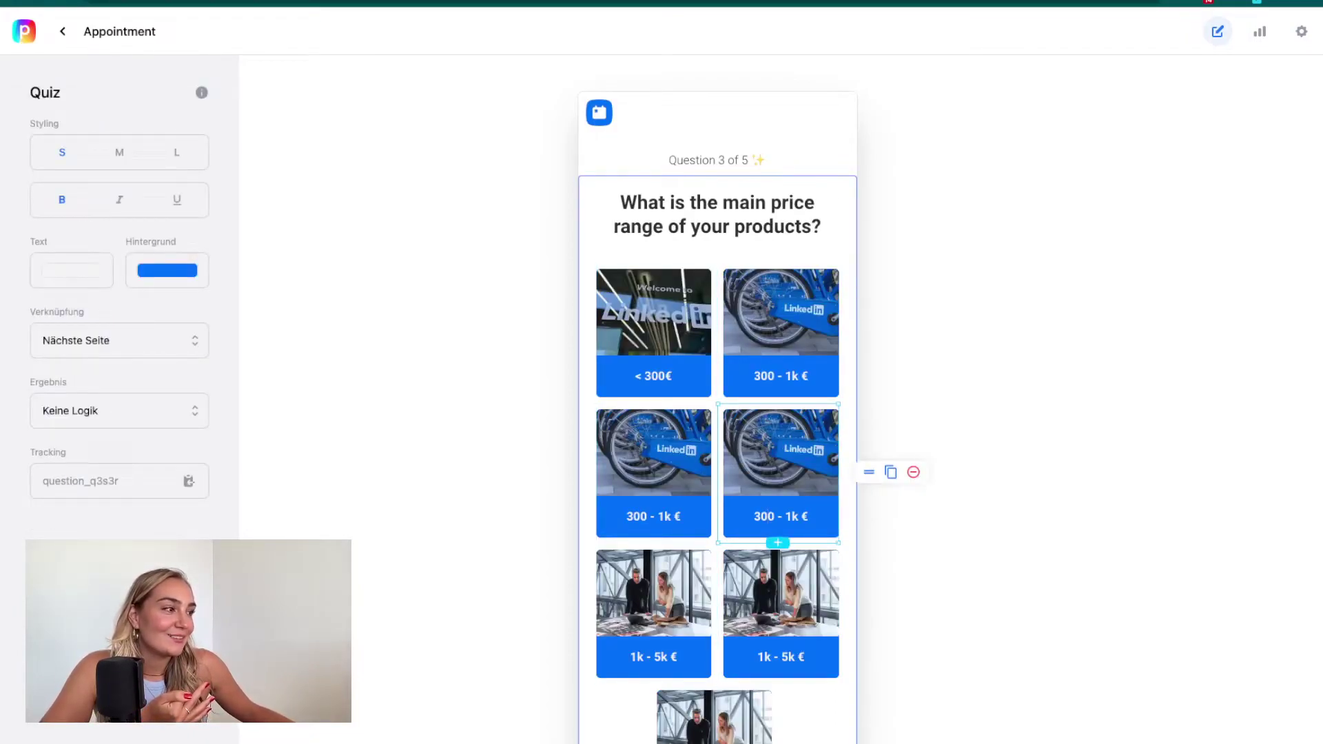
pyautogui.click(914, 472)
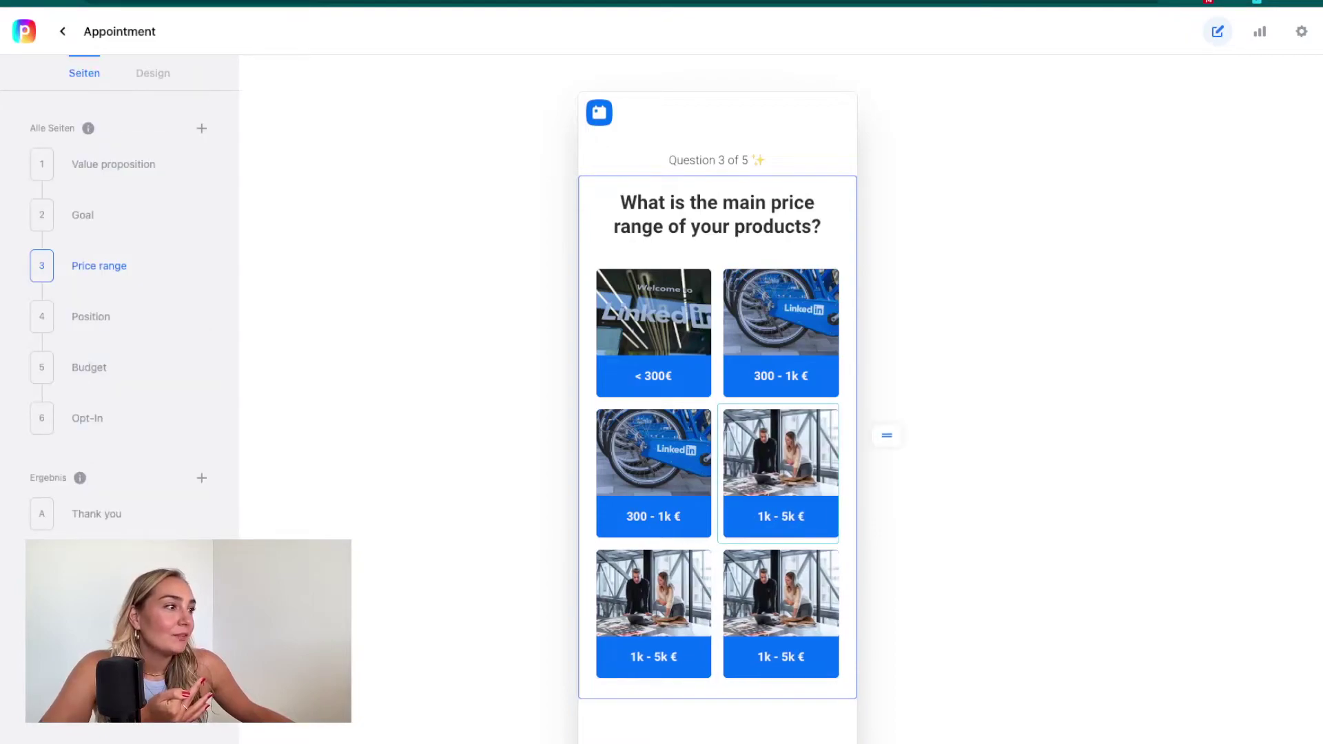
pyautogui.click(653, 613)
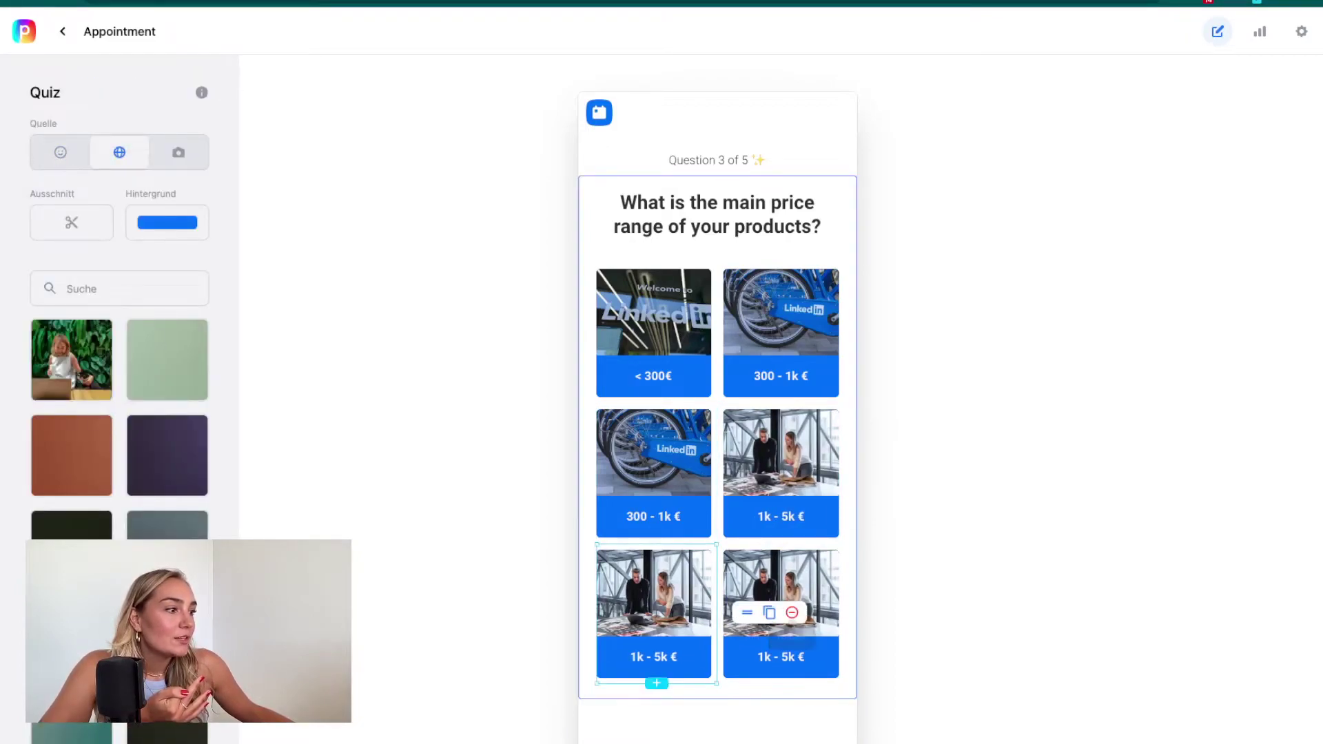
pyautogui.click(792, 612)
pyautogui.click(715, 599)
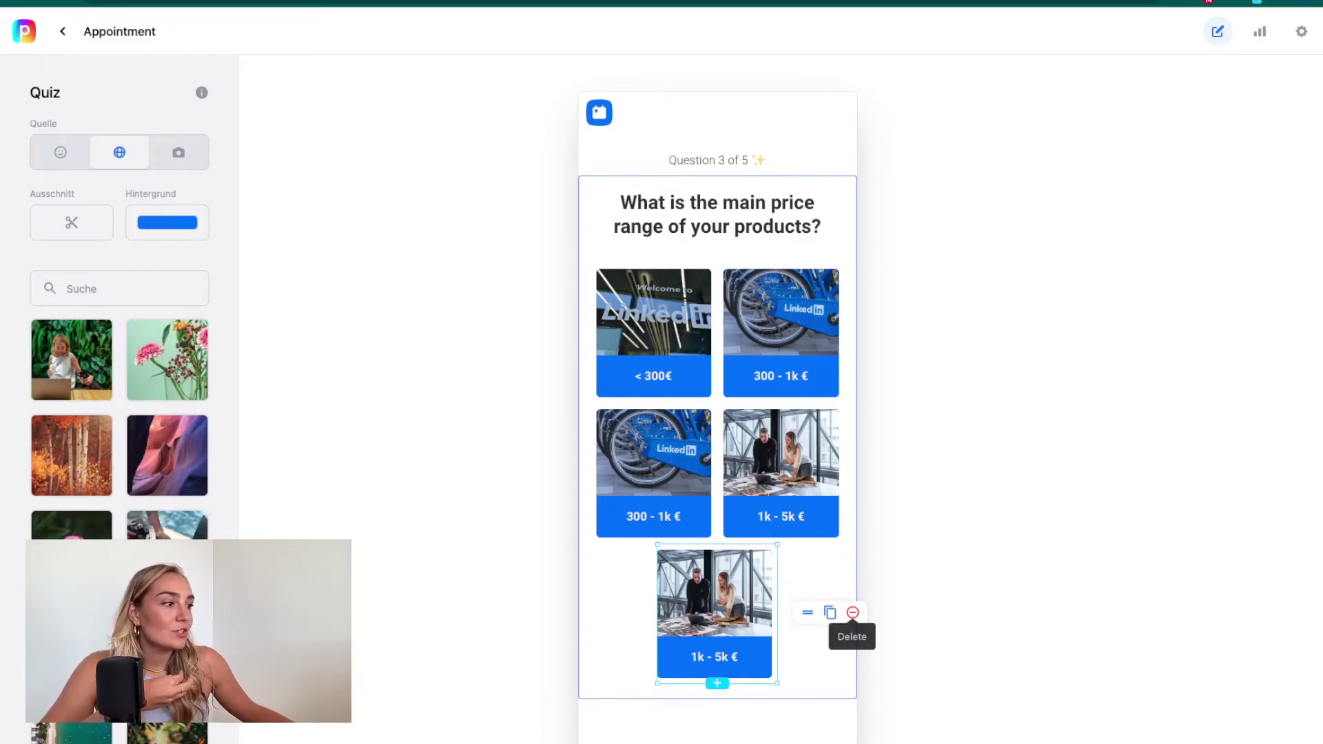
pyautogui.click(852, 613)
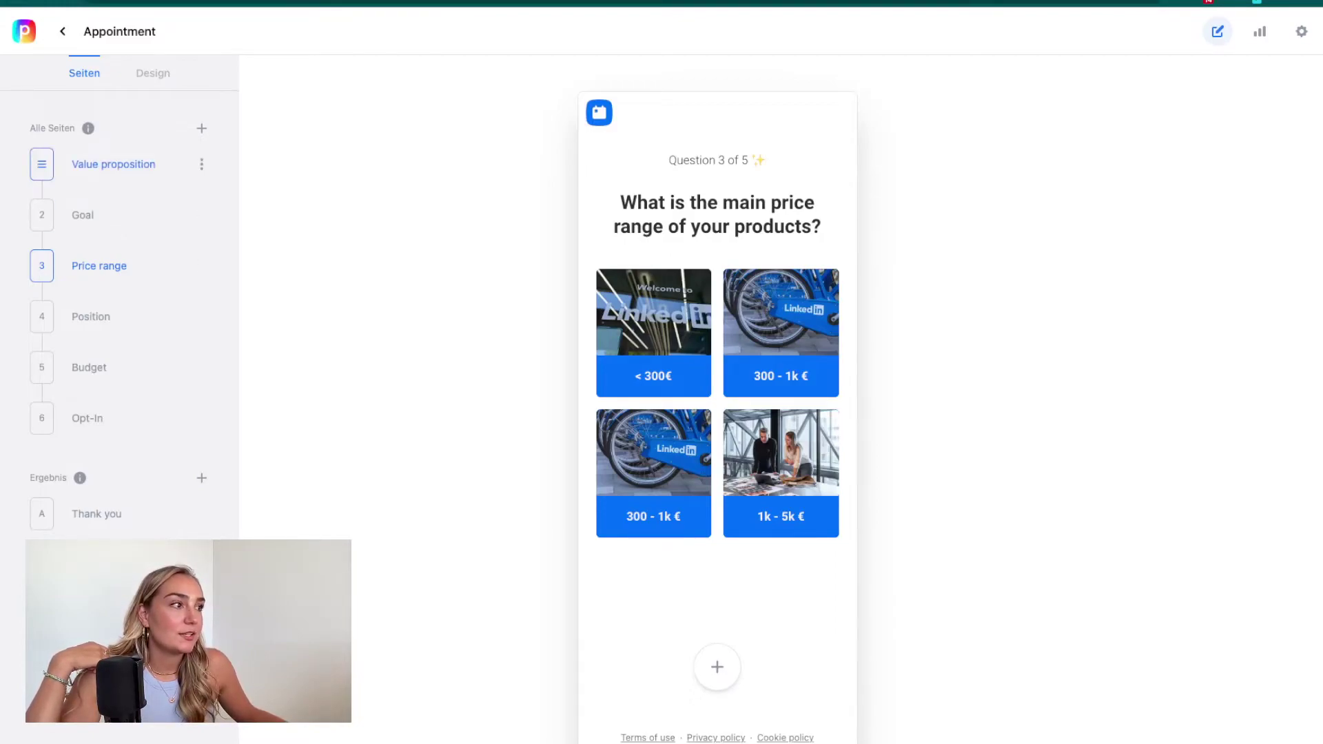
# Step: Recheck the Value proposition and Goal pages, and delete the remaining duplicate 300 - 1k € answer from the Price range question
pyautogui.click(114, 164)
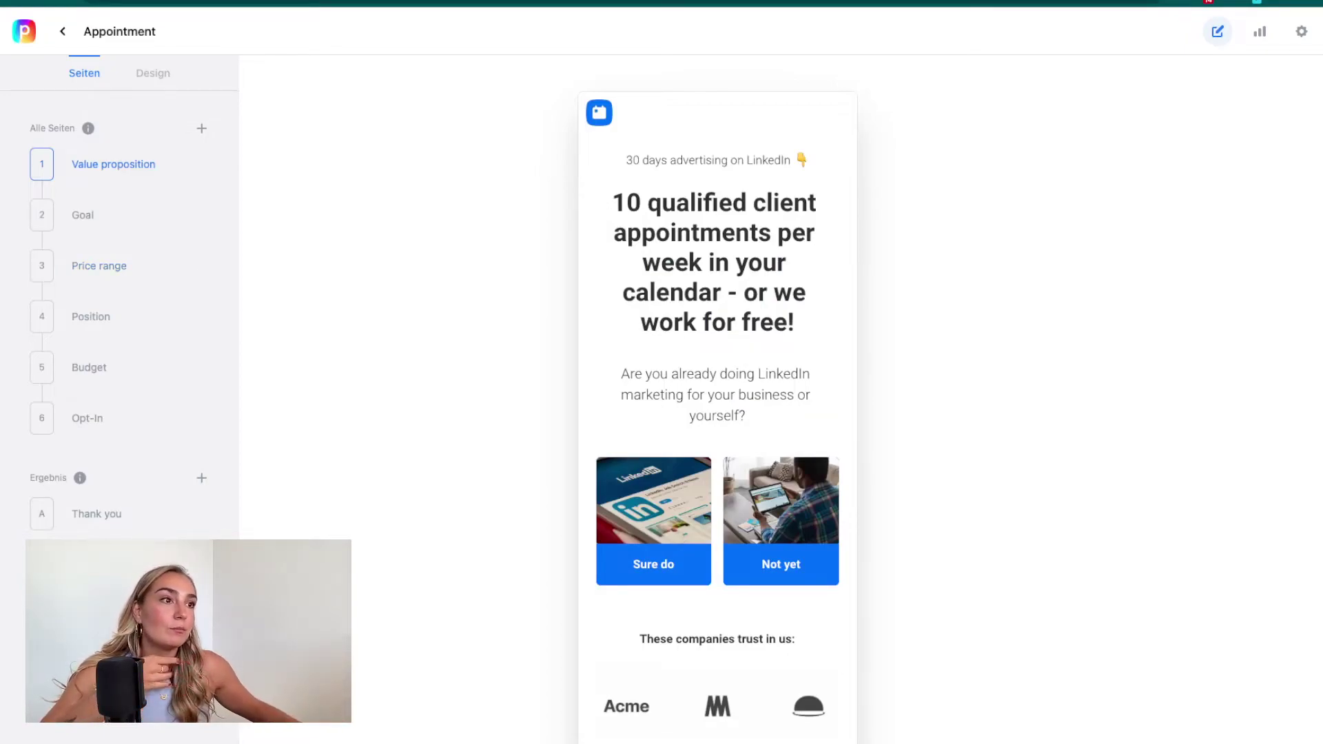
pyautogui.click(83, 215)
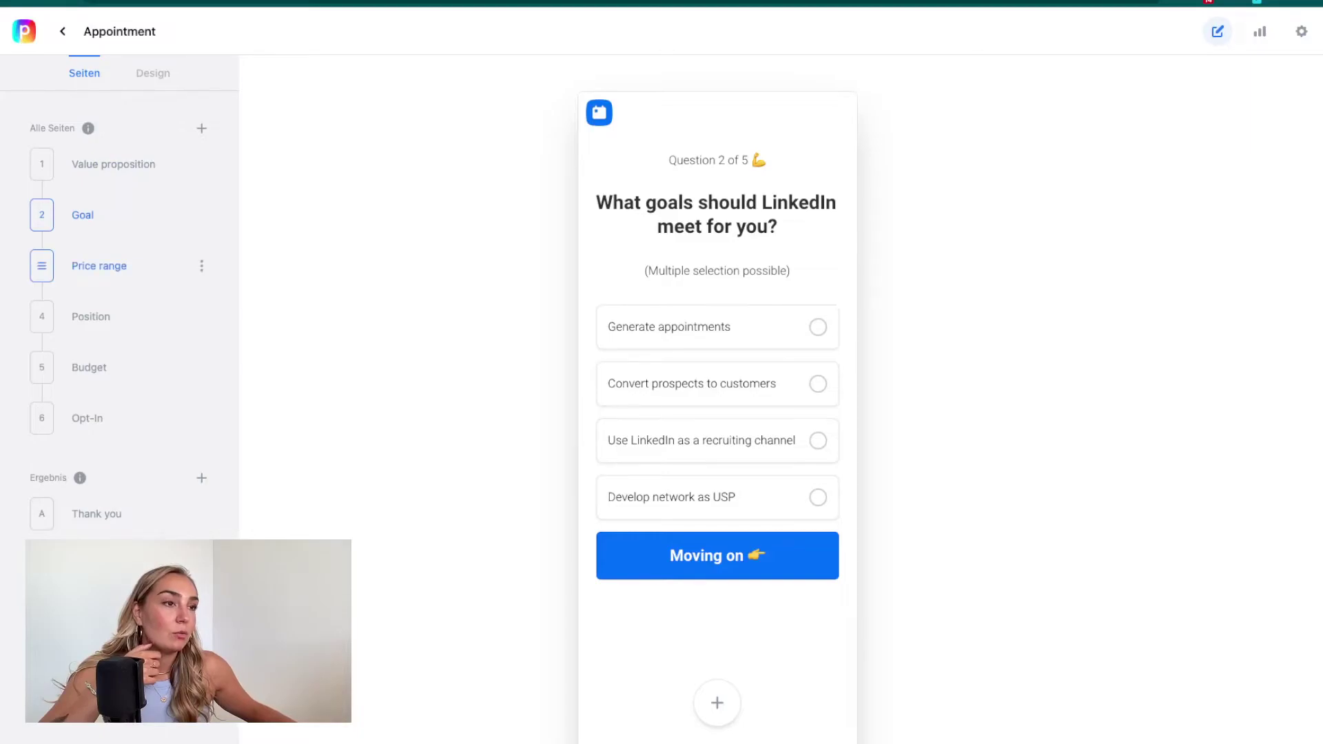
pyautogui.click(99, 266)
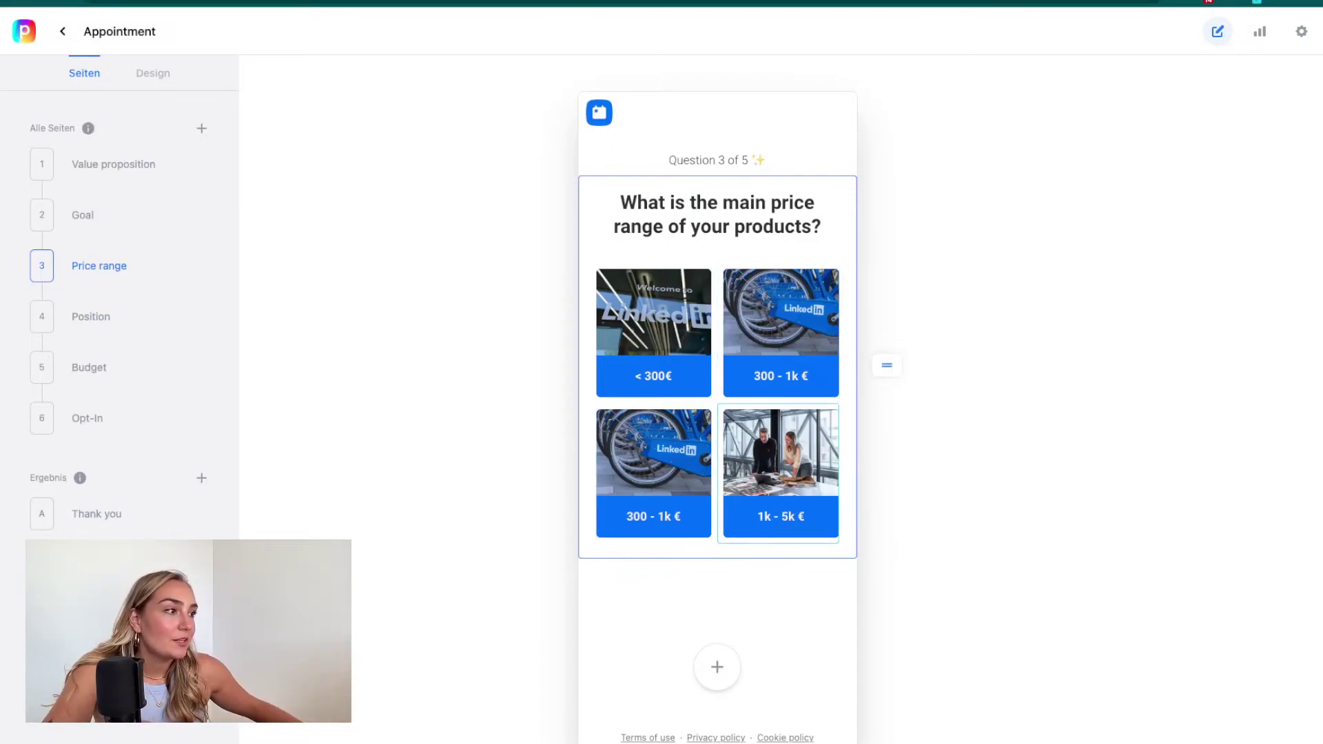
pyautogui.click(653, 452)
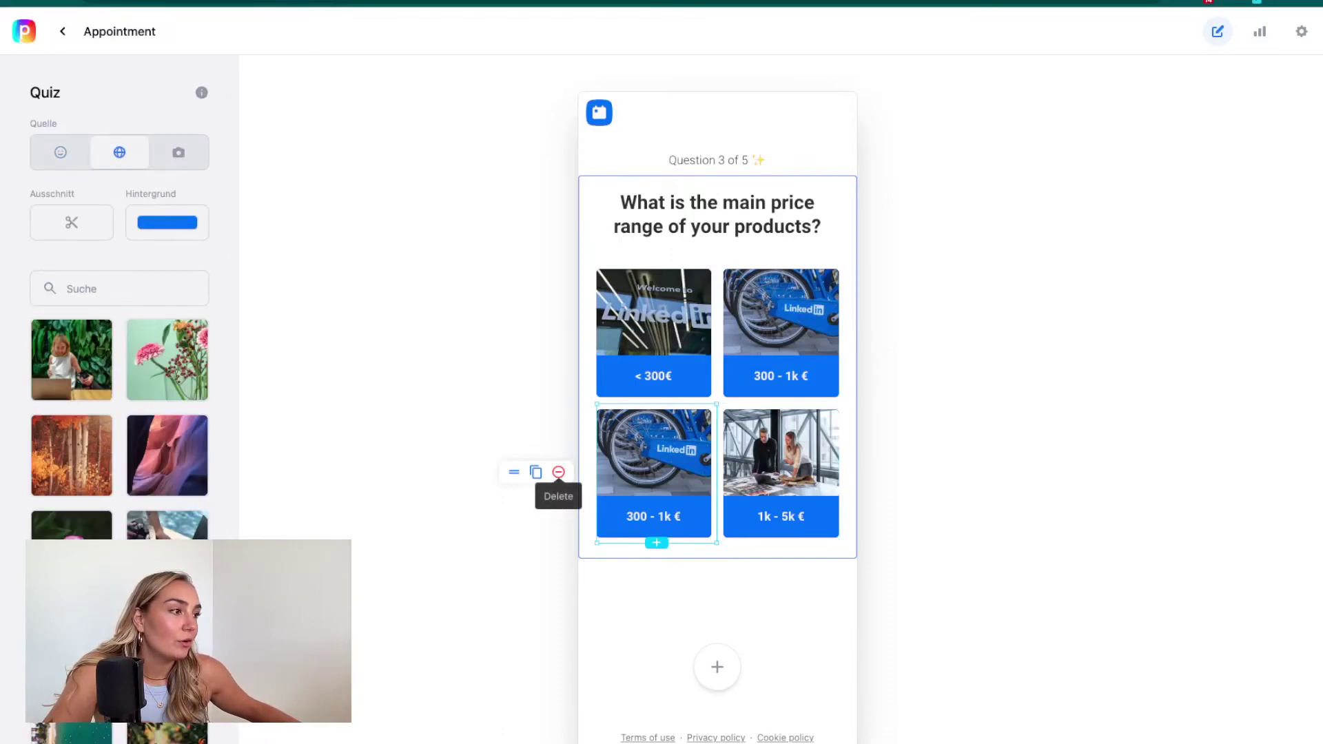
pyautogui.click(558, 472)
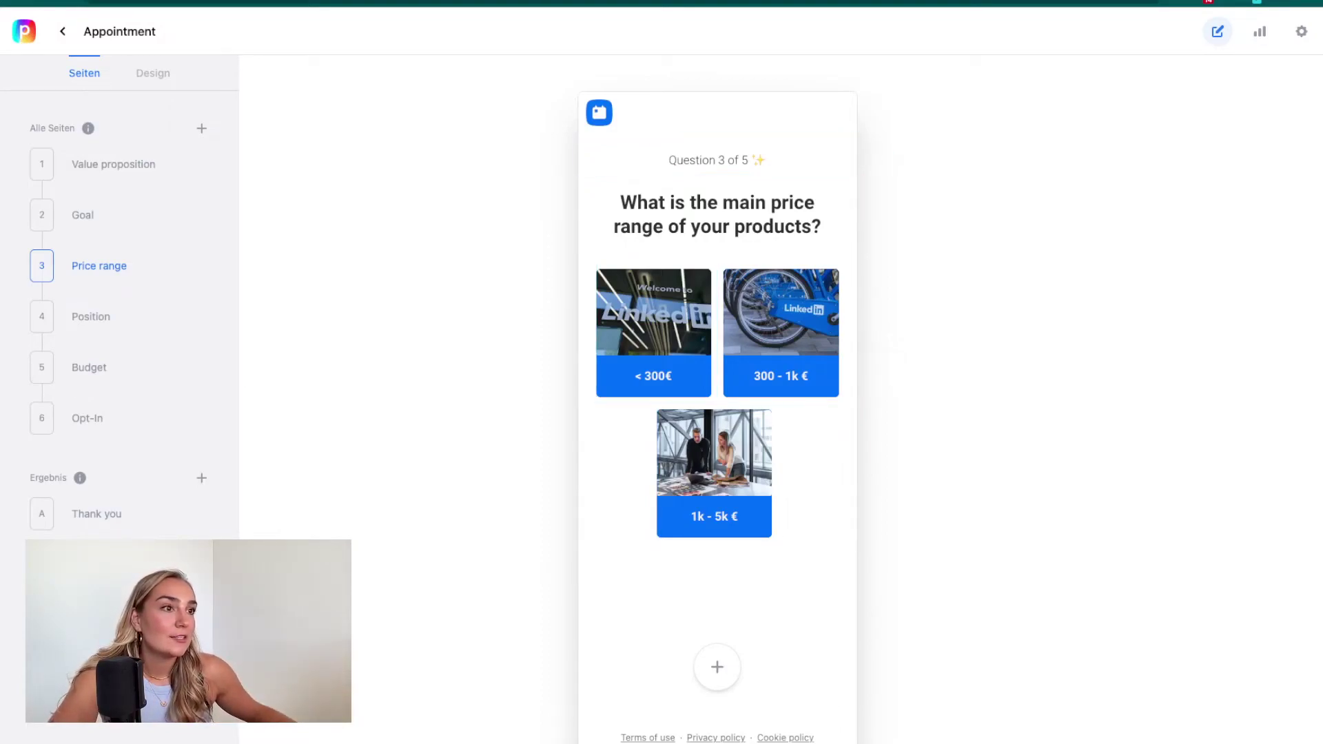
# Step: Examine the Opt-In page's appointment form, including its heading, contact fields, Calendly link setting and the introductory text above it
pyautogui.click(83, 215)
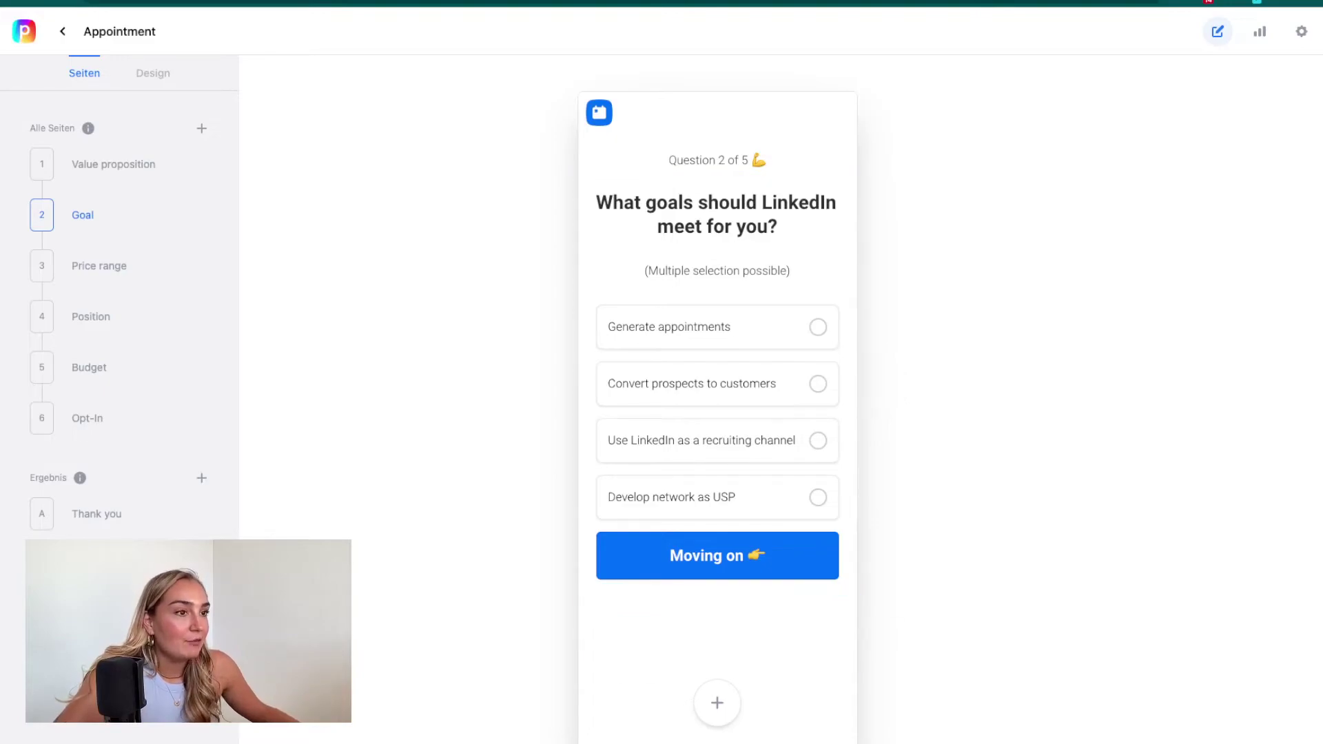
pyautogui.click(87, 418)
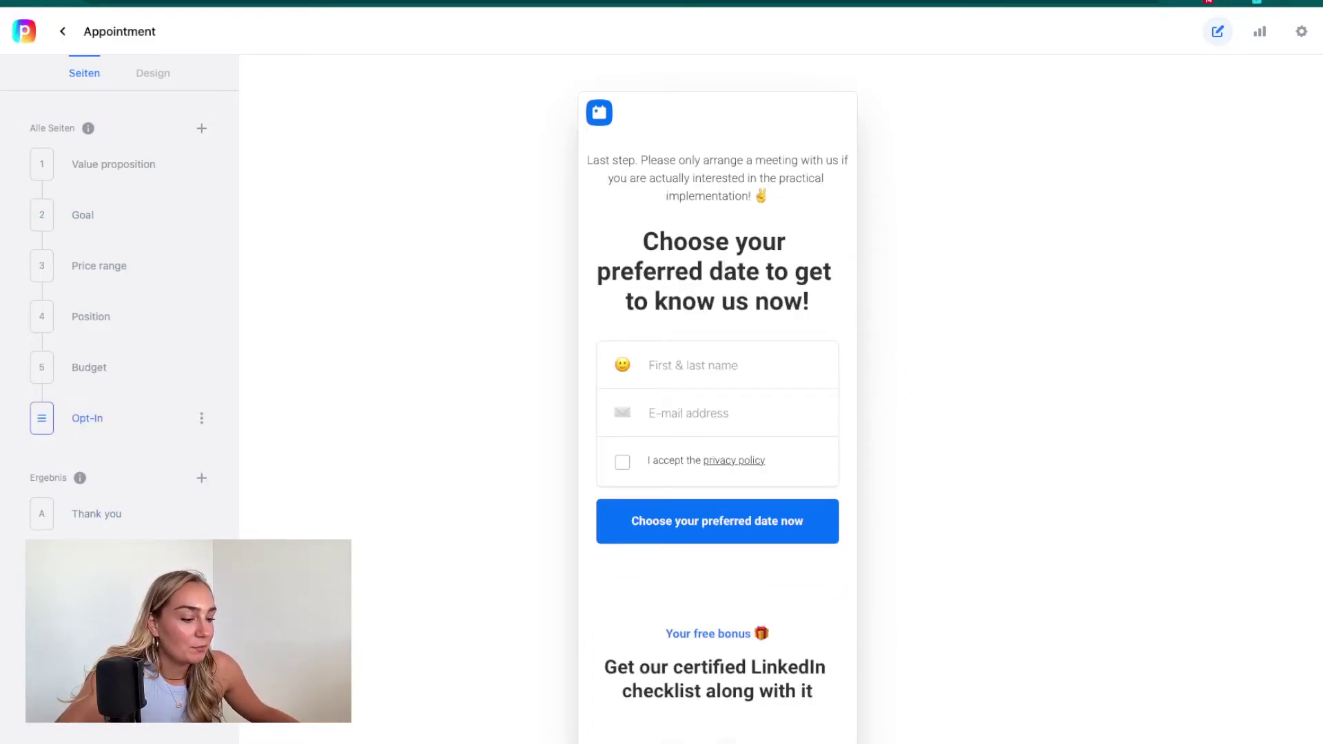
pyautogui.click(774, 271)
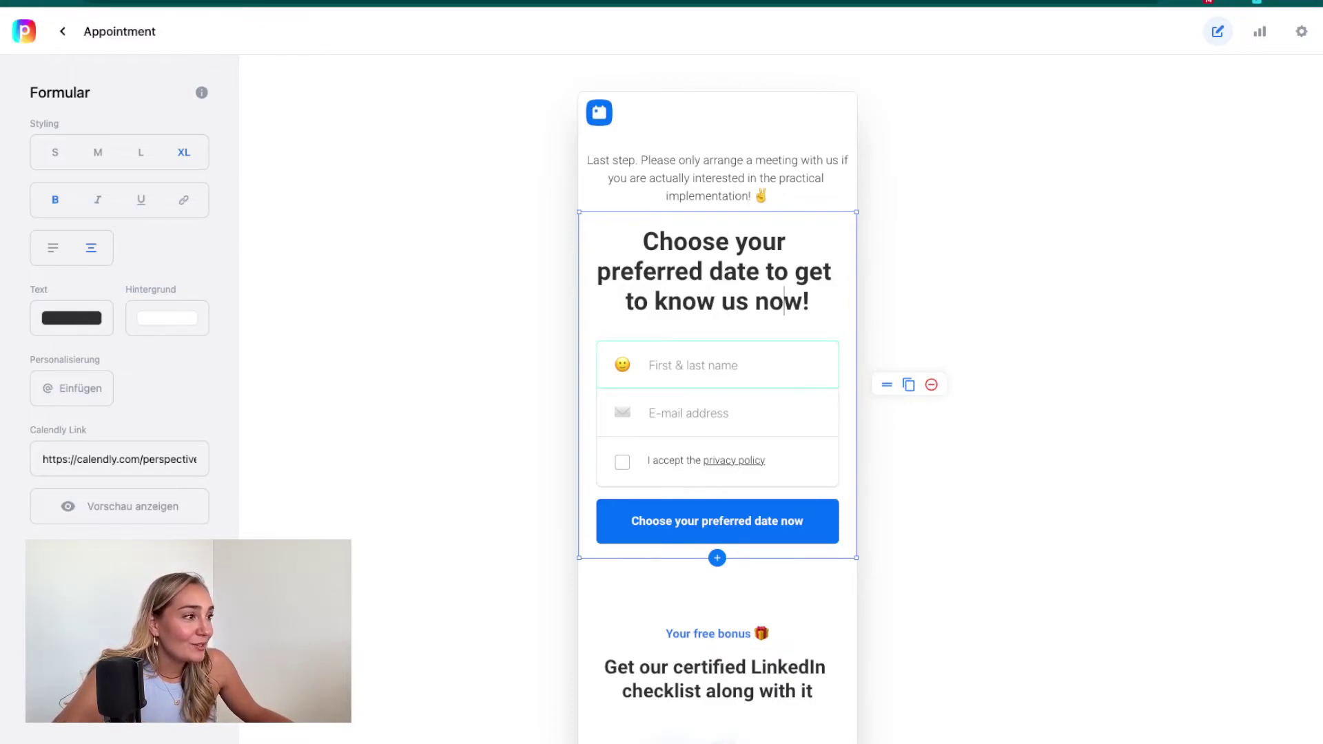
pyautogui.click(694, 365)
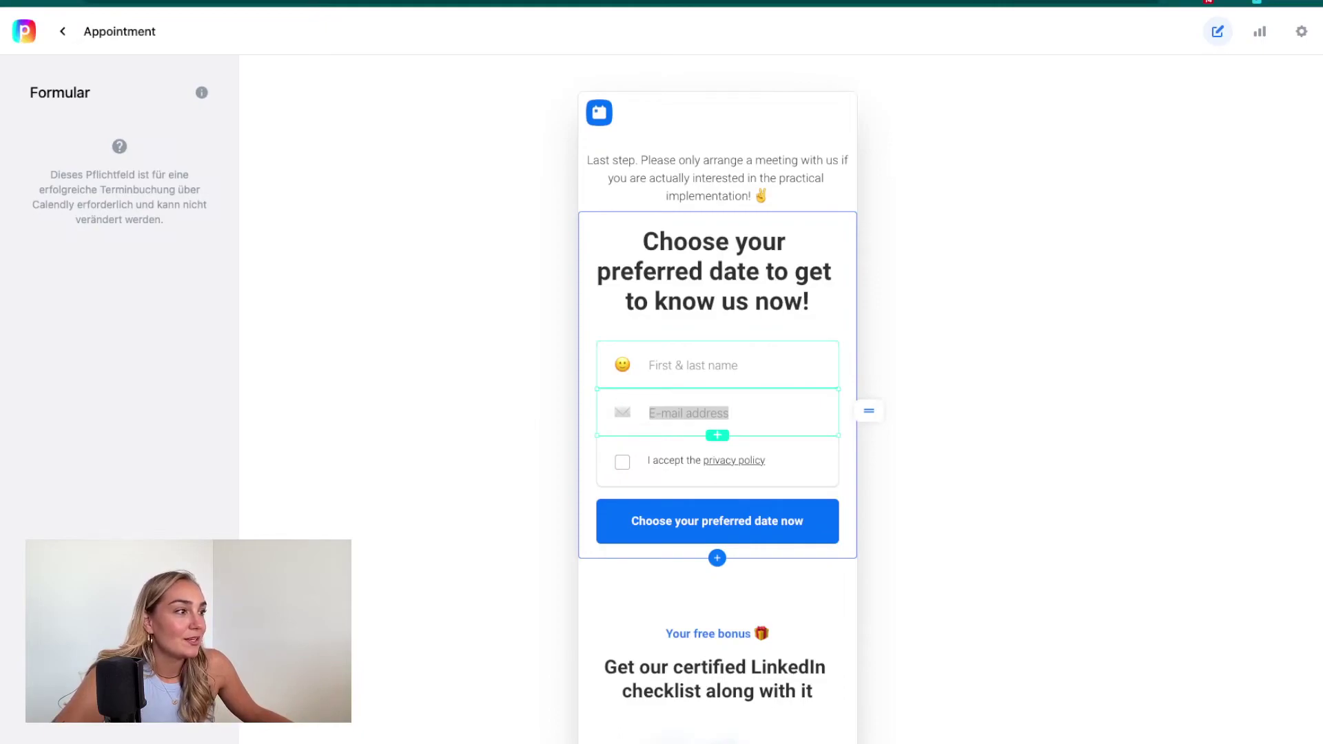
pyautogui.click(735, 242)
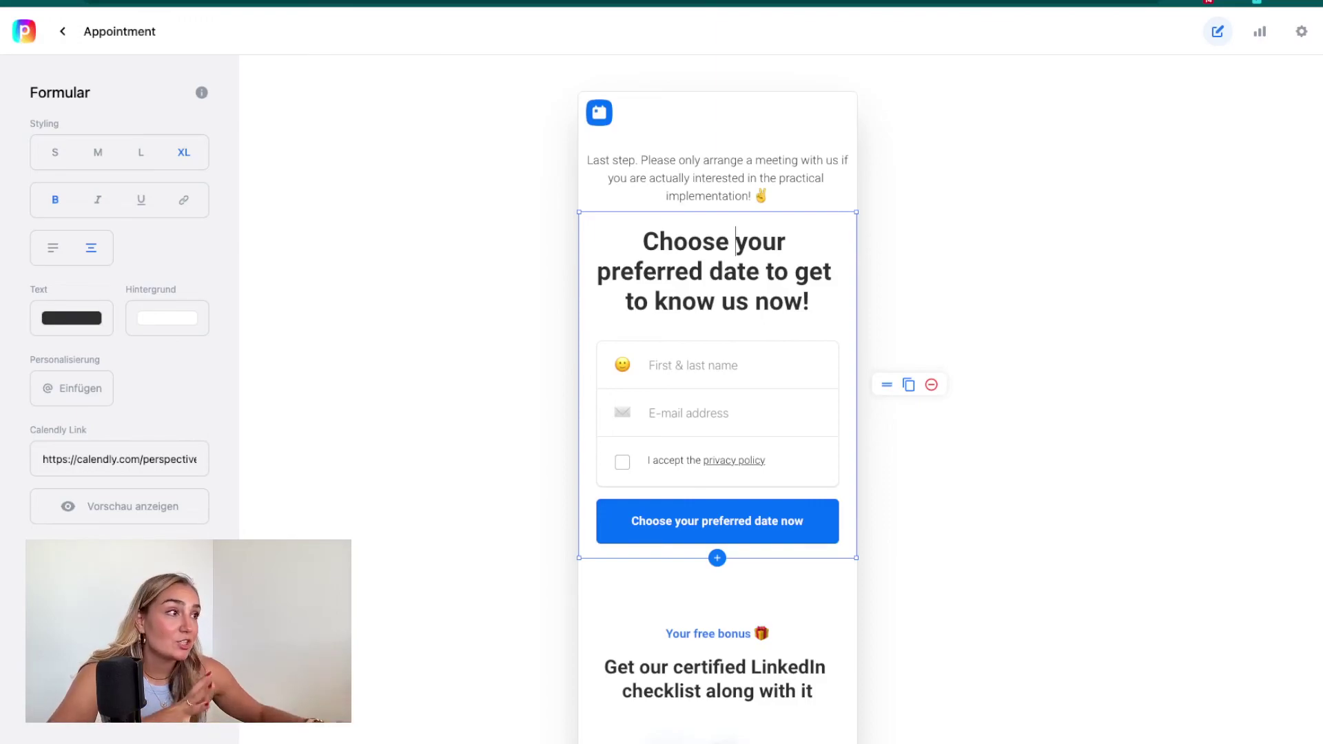
pyautogui.click(750, 178)
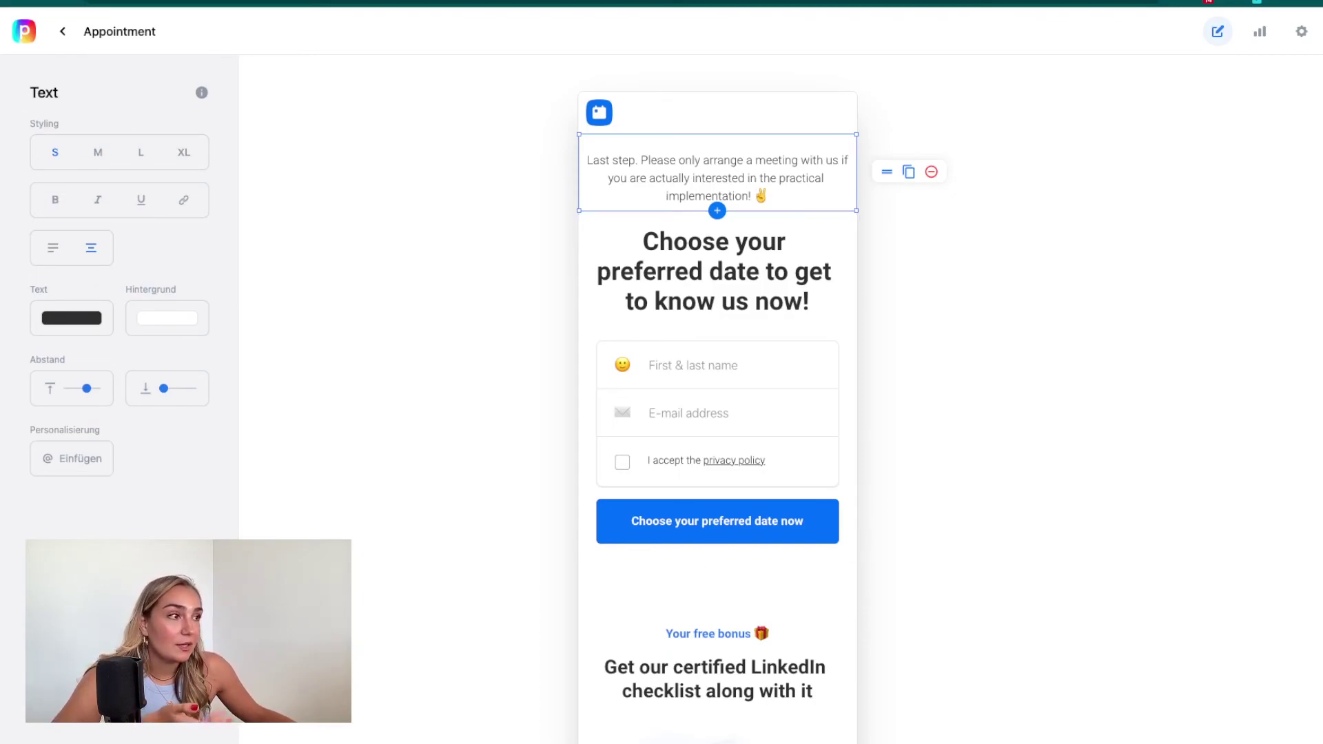
pyautogui.press('Escape')
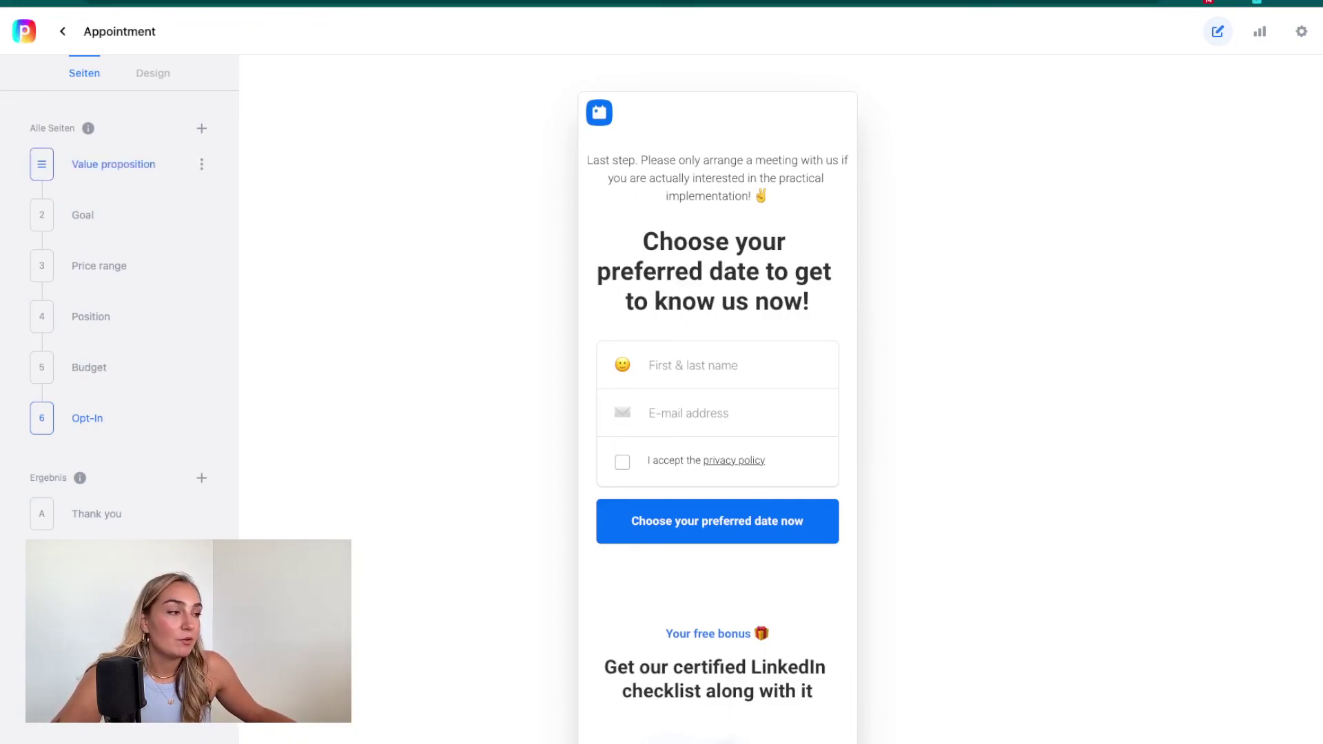
# Step: Return to the Value proposition page and select its main headline about qualified client appointments
pyautogui.click(114, 164)
pyautogui.click(735, 322)
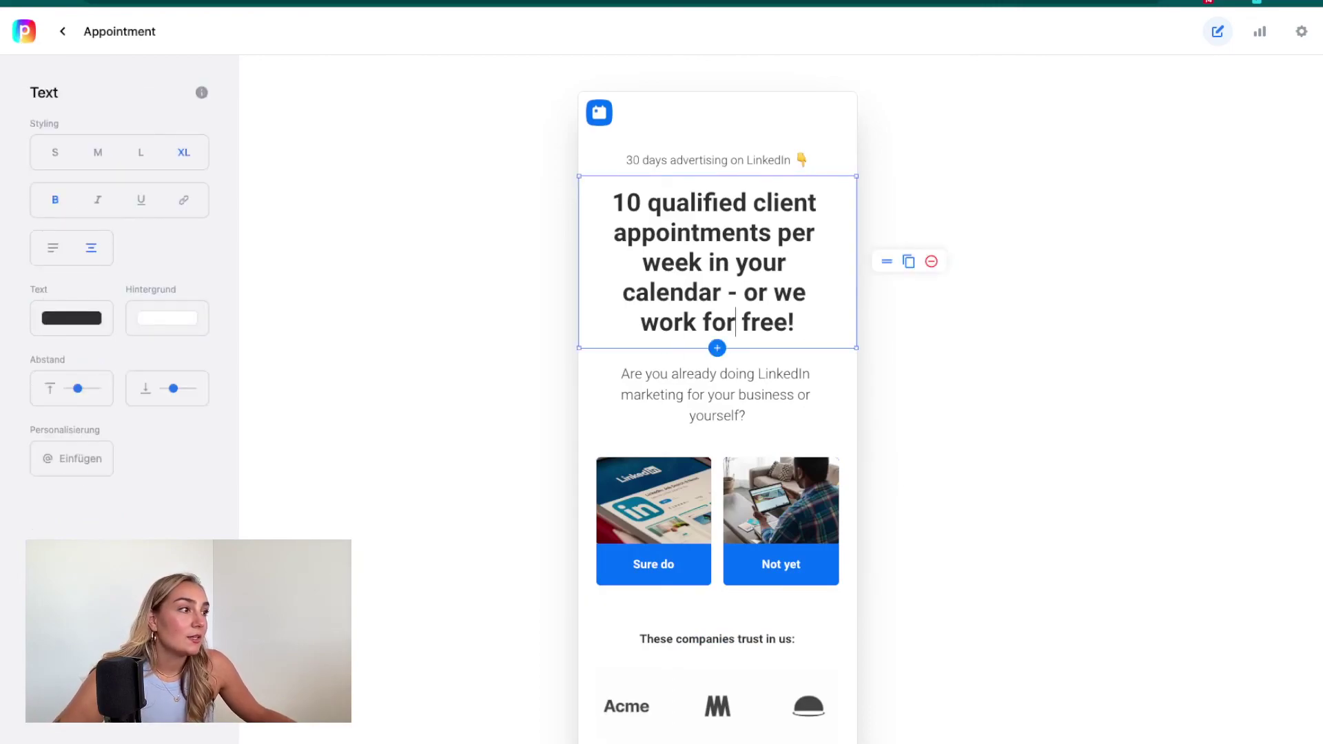